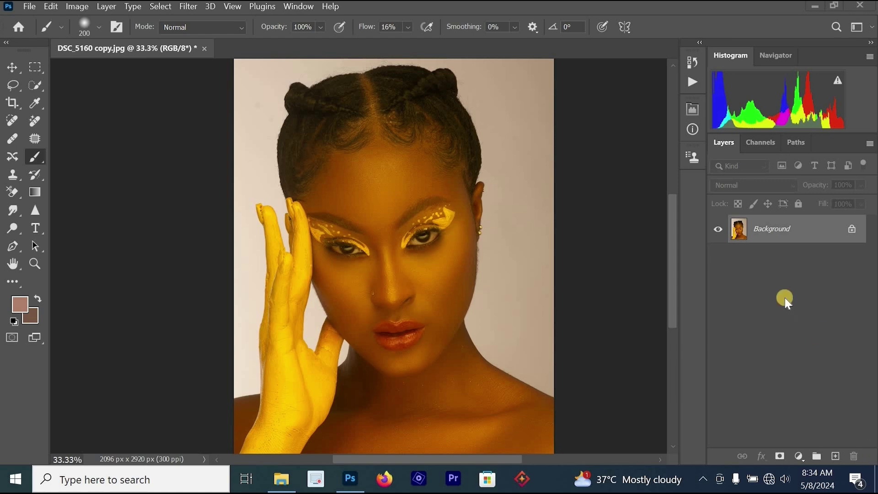
Duplicate the Background layer, keeping the default name 'Background copy'.
drag(780, 222, 782, 222)
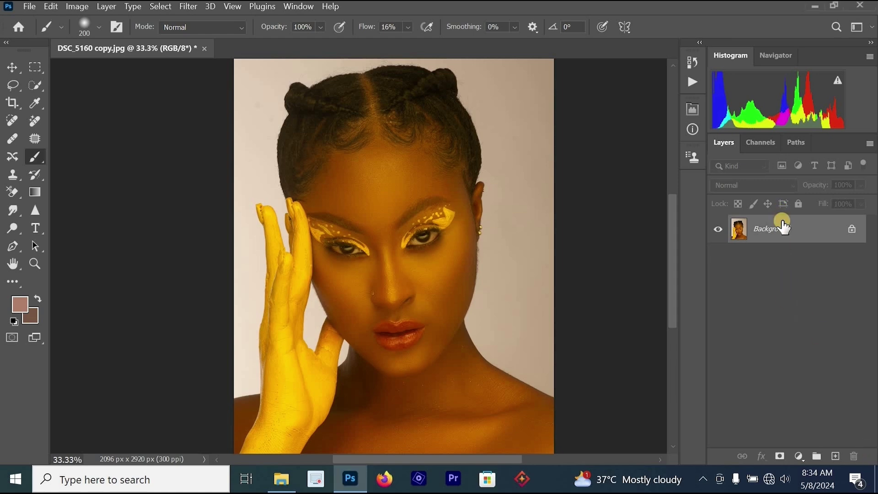
key(ctrl+j)
key(ctrl+z)
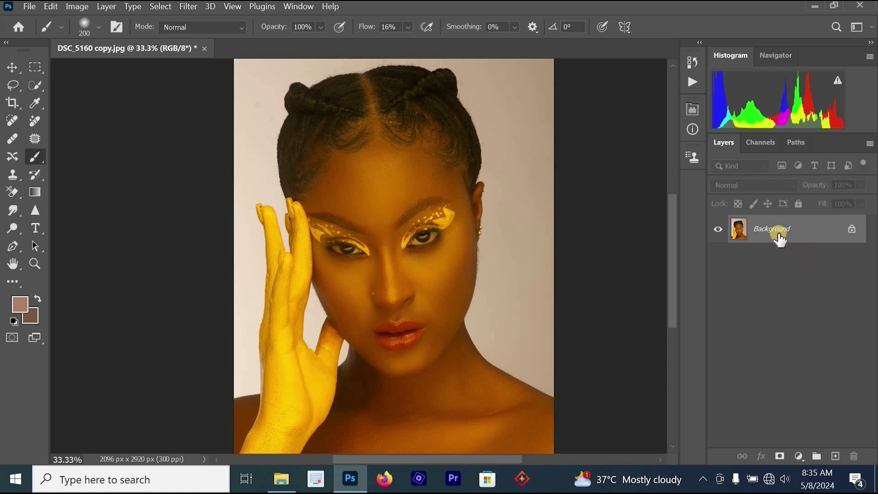
right_click(777, 234)
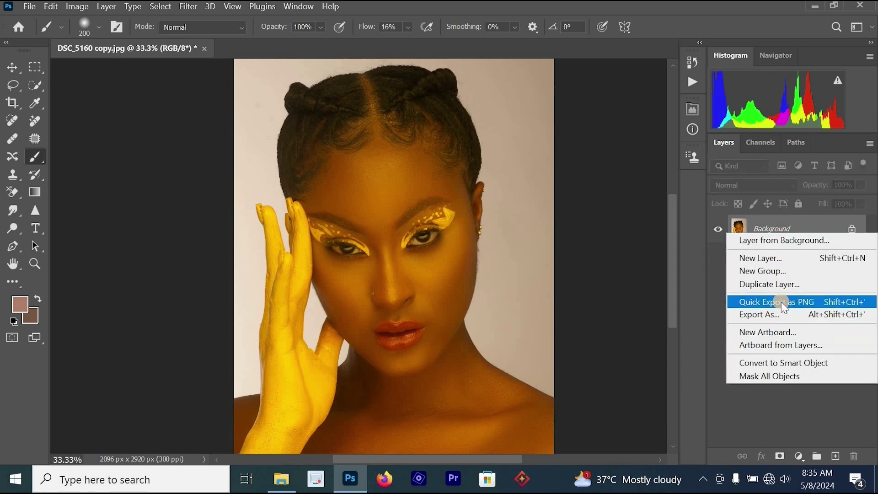
click(780, 284)
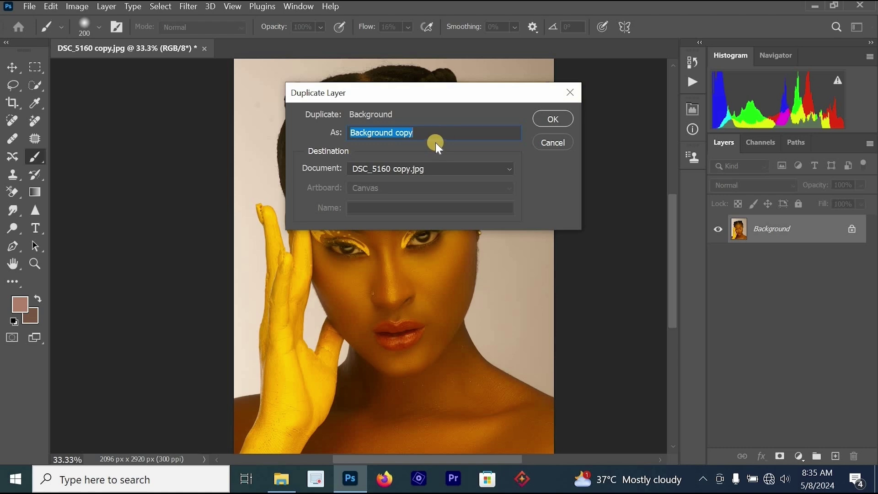
key(Return)
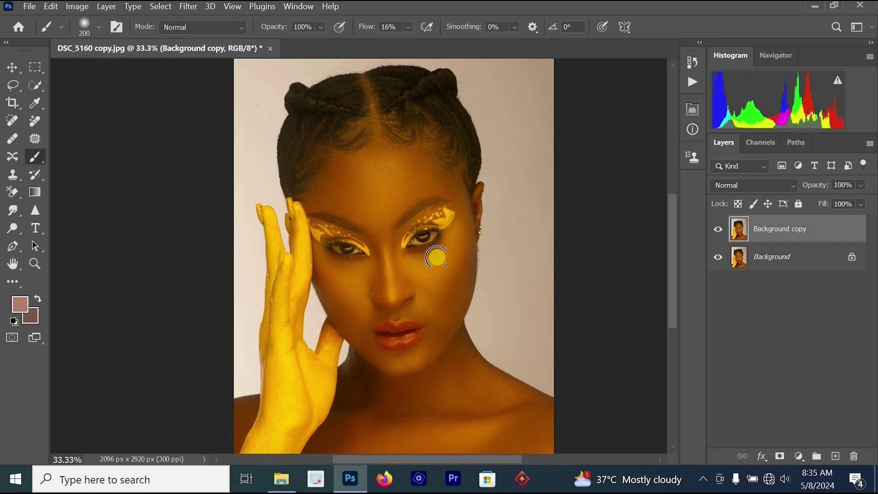
Apply the Camera Raw Filter to Background copy with Temperature -9 and Tint reset to 0.
click(188, 6)
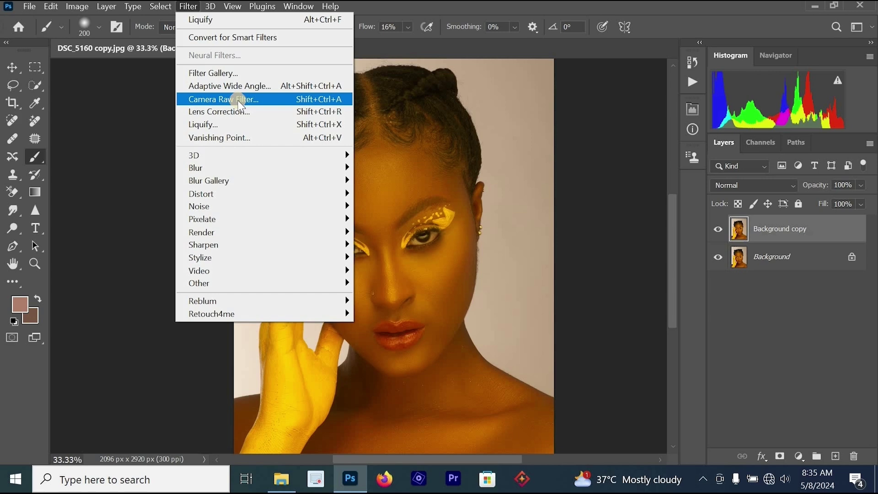
click(624, 184)
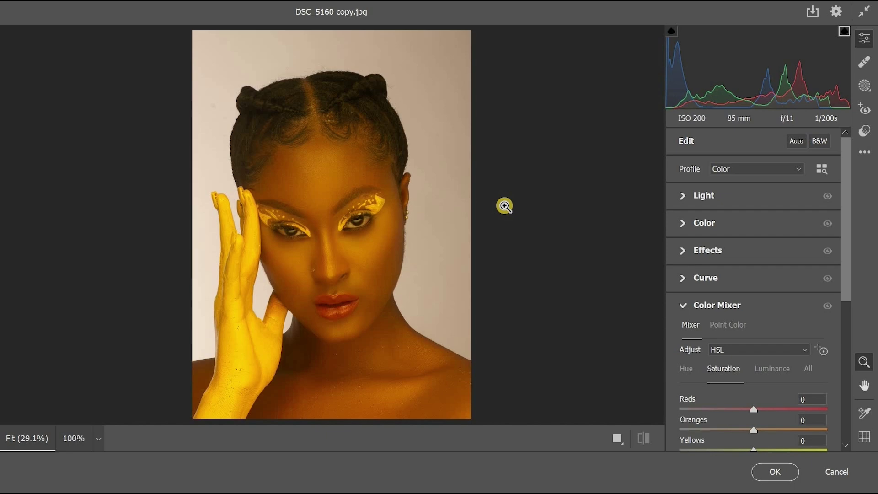
click(704, 223)
mouse_move(756, 276)
mouse_down()
mouse_move(748, 277)
mouse_move(750, 293)
mouse_move(752, 275)
mouse_move(737, 281)
mouse_move(748, 286)
mouse_up()
double_click(751, 293)
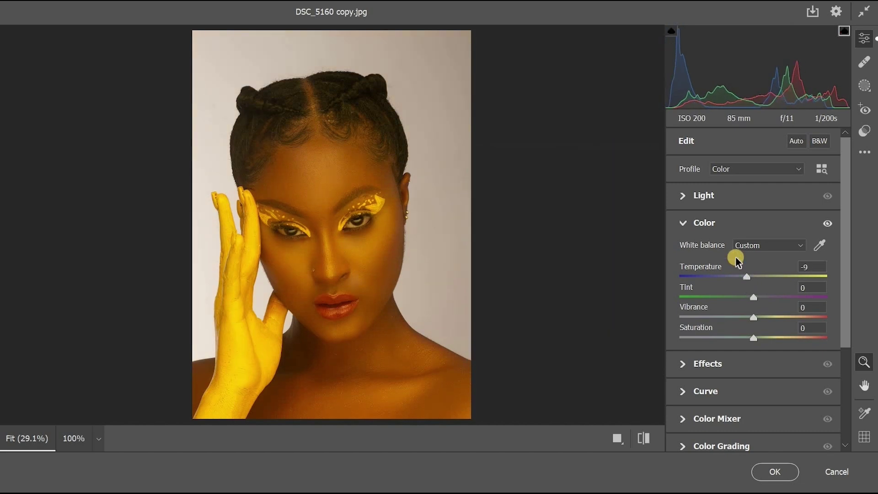
click(682, 223)
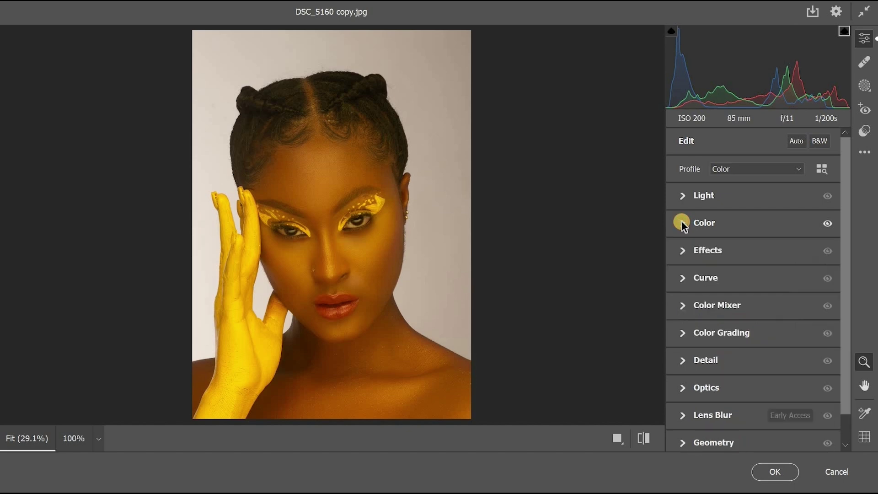
Lower Color Mixer saturation to Reds -18 and Oranges -21.
click(682, 305)
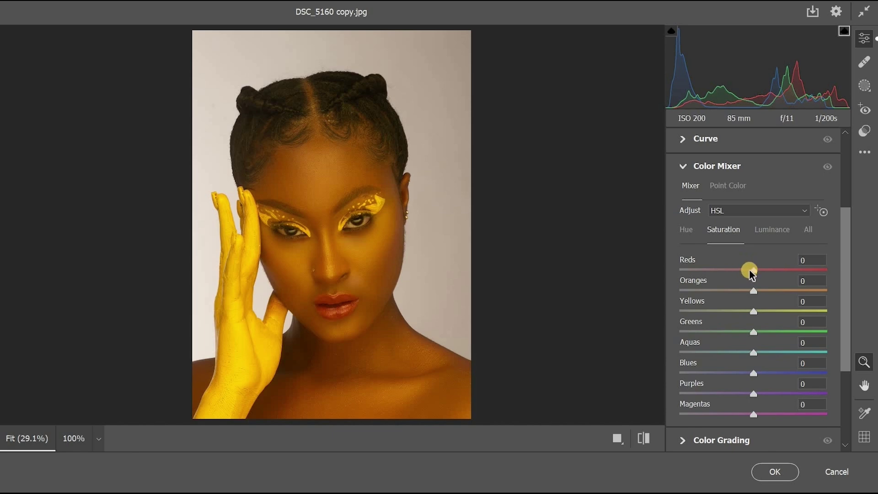
mouse_move(749, 269)
mouse_down()
mouse_move(729, 274)
mouse_move(747, 274)
mouse_up()
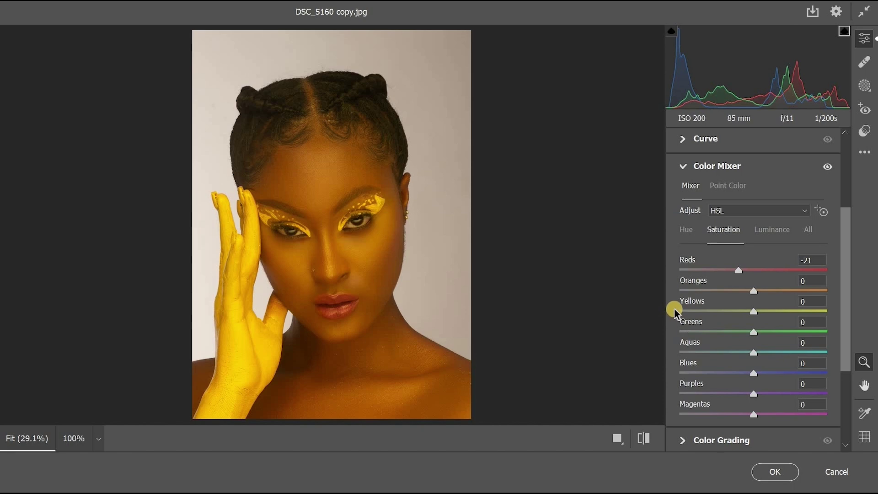
drag(738, 270, 738, 291)
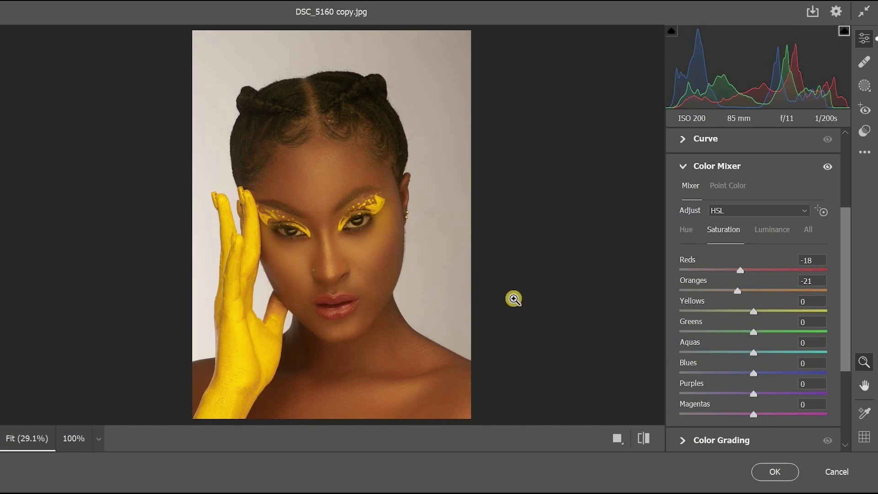
click(371, 227)
key(alt)
alt+click(638, 284)
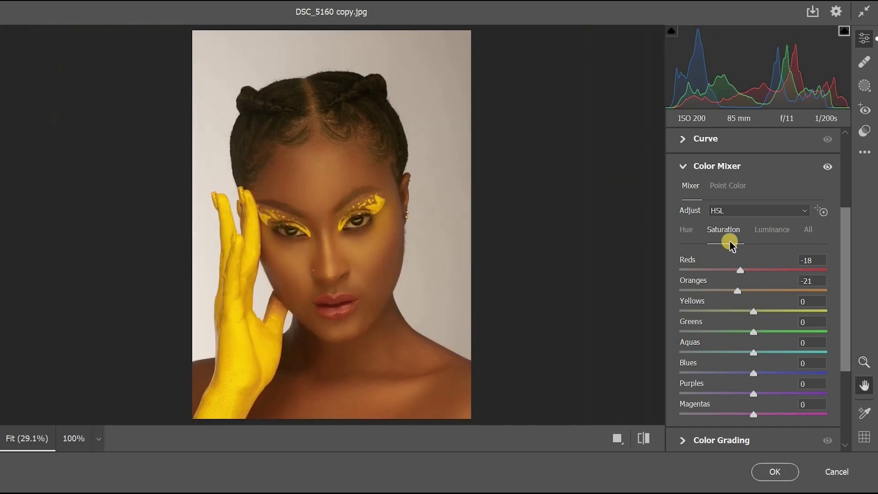
Raise the Oranges luminance to +3 in the Color Mixer.
click(768, 231)
drag(764, 295, 757, 297)
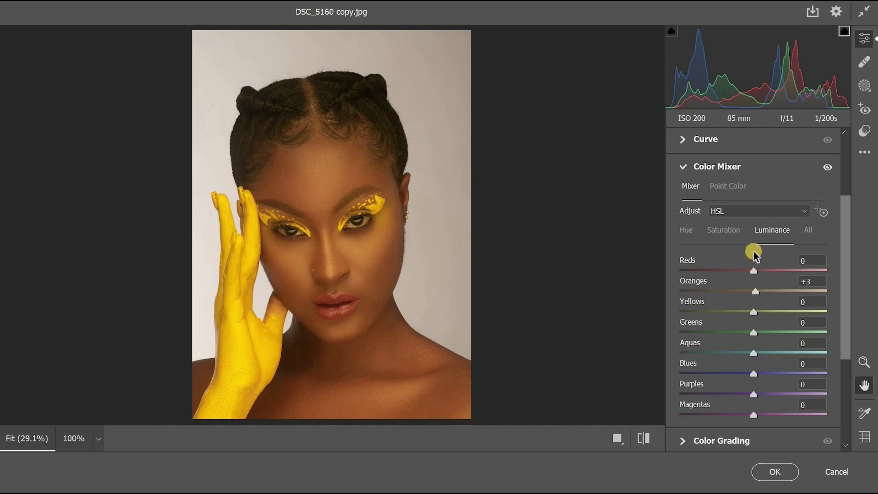
click(716, 242)
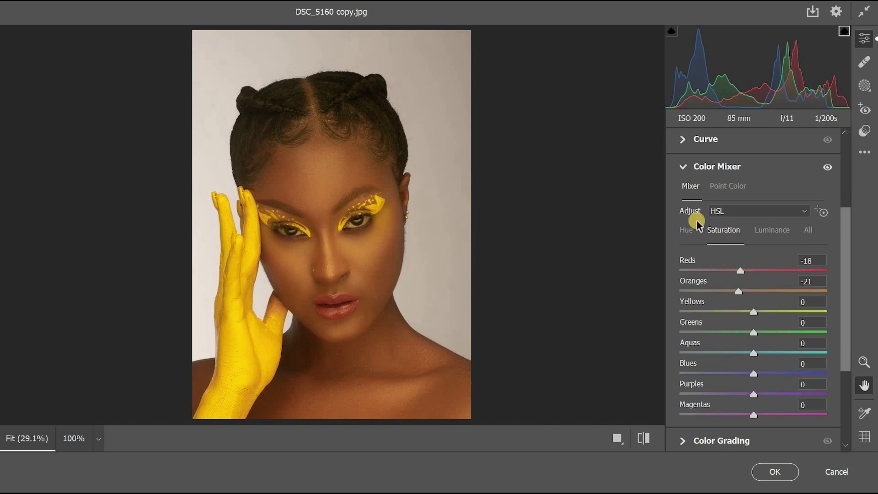
click(683, 168)
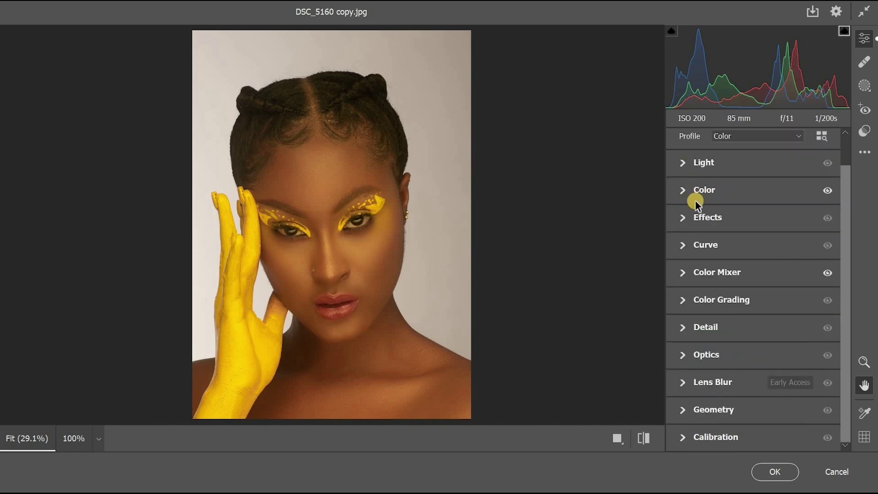
Cool Temperature to -22 and raise Vibrance to +11.
click(682, 190)
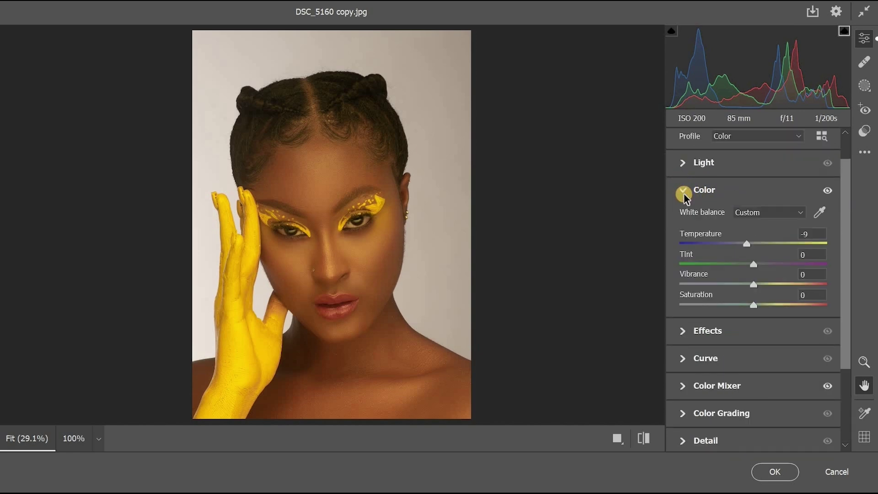
drag(740, 245, 737, 253)
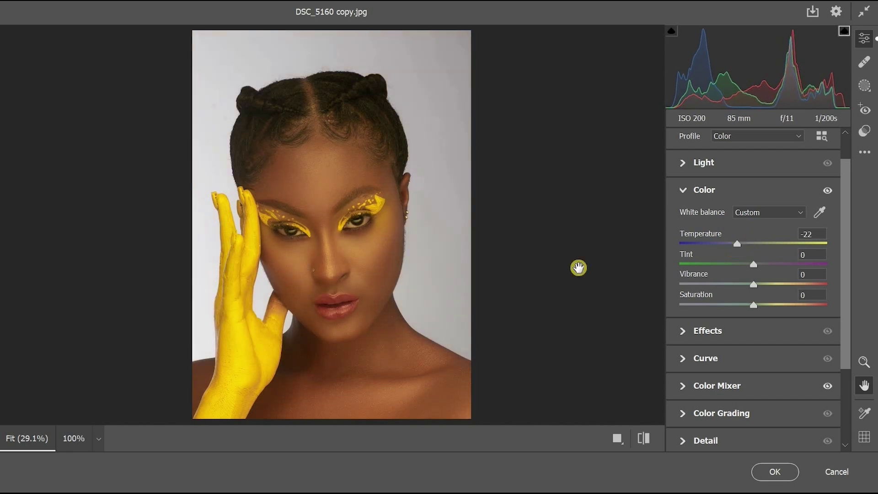
drag(754, 284, 766, 291)
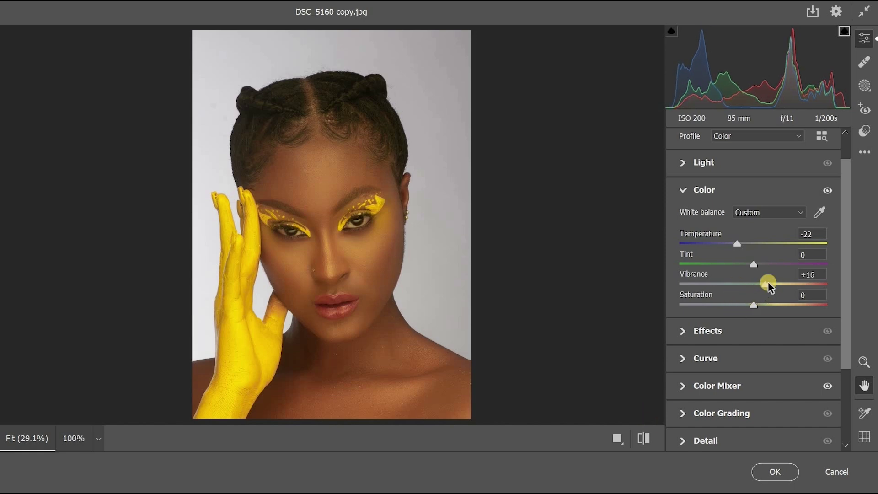
click(761, 284)
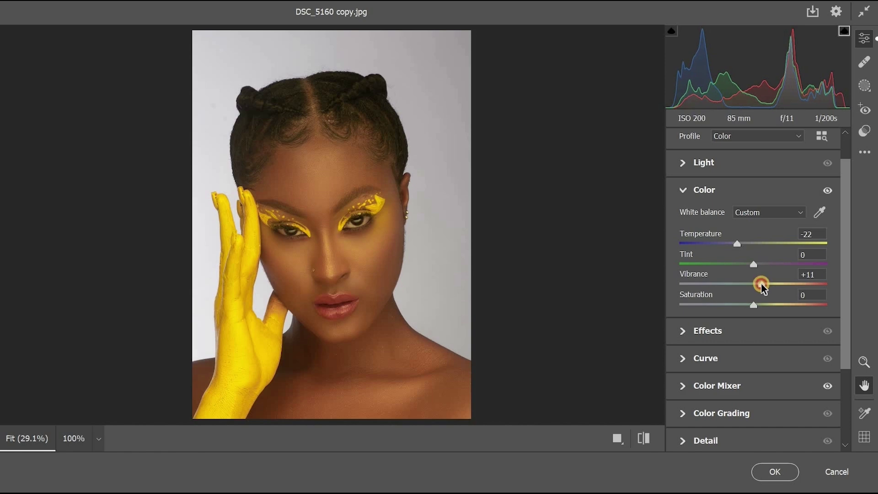
click(681, 199)
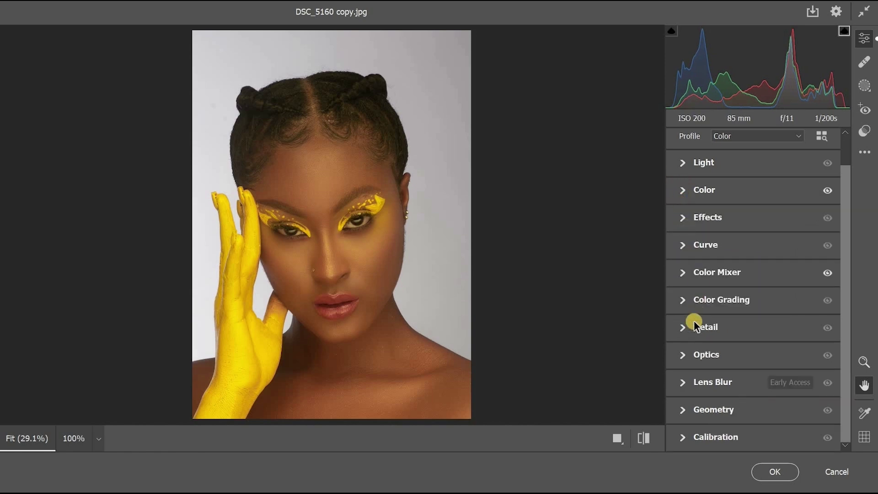
Desaturate Oranges further to -25 and nudge Vibrance up slightly.
click(707, 274)
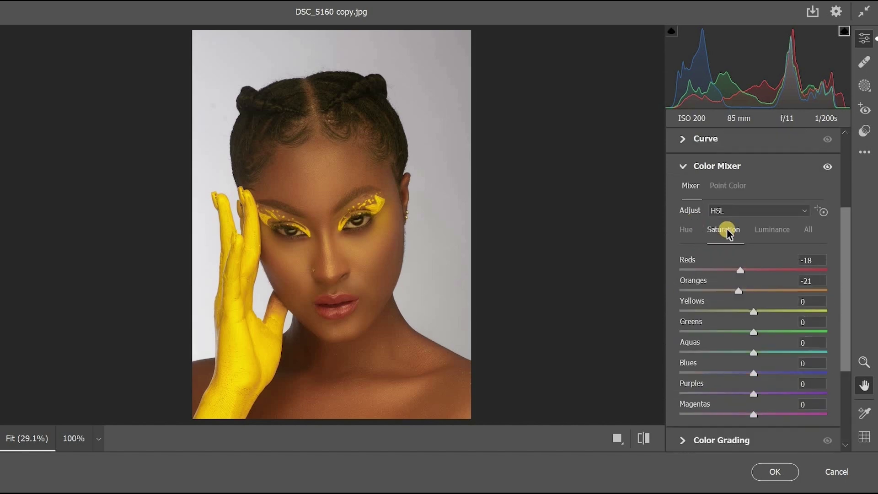
click(735, 291)
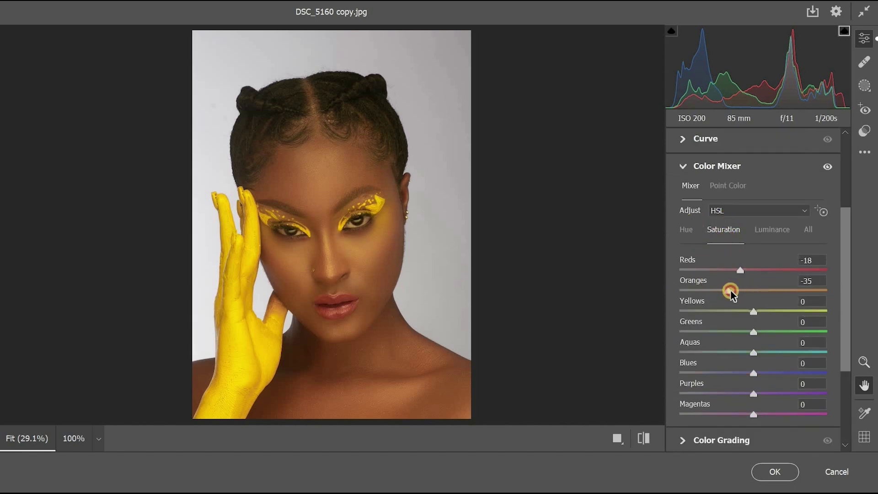
click(684, 166)
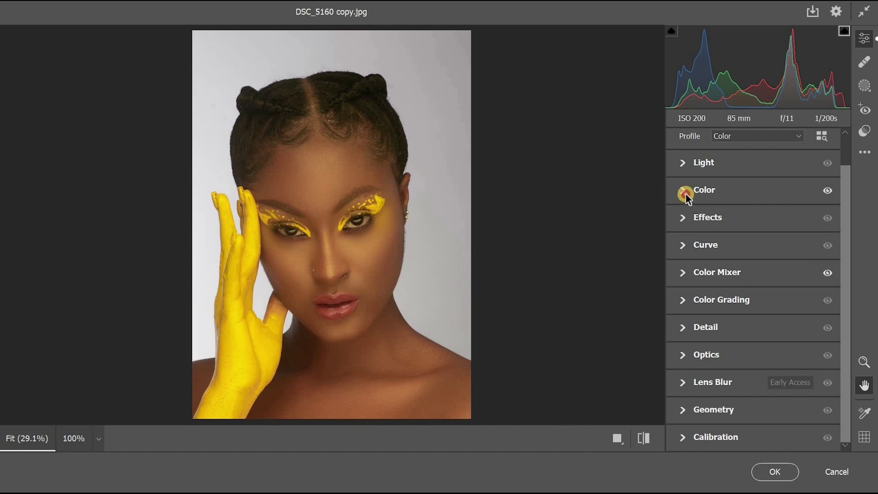
click(685, 193)
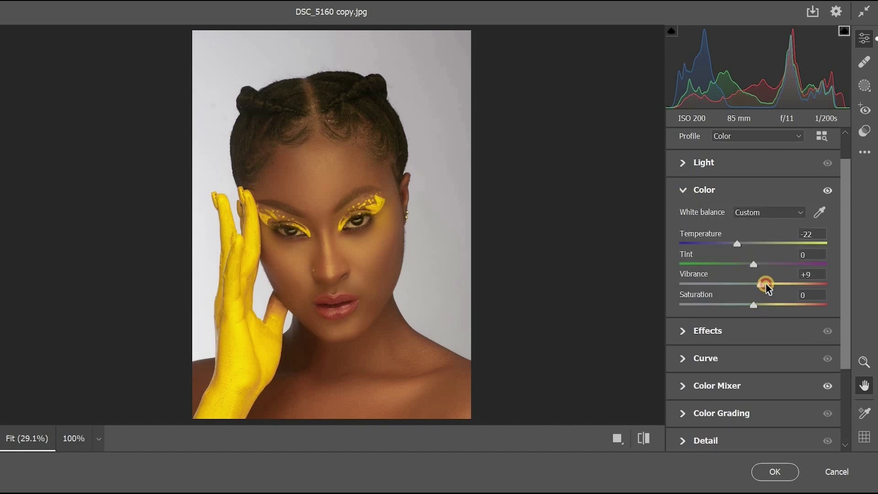
drag(765, 284, 766, 292)
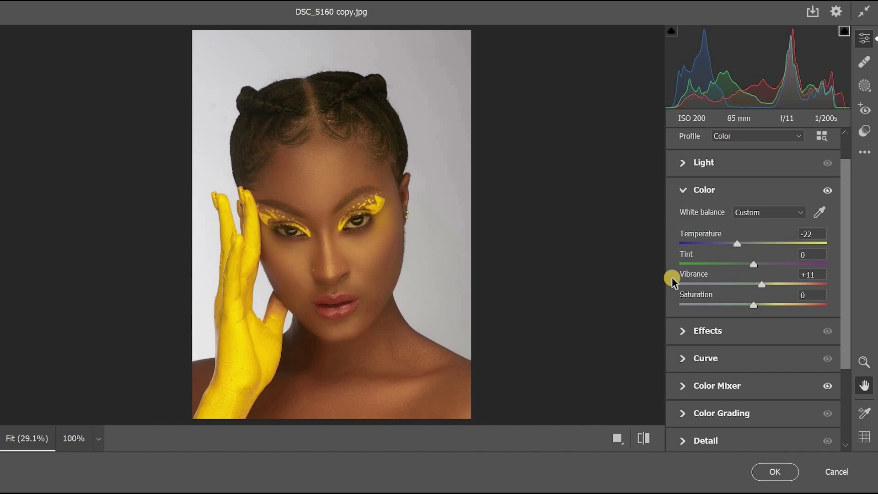
click(682, 193)
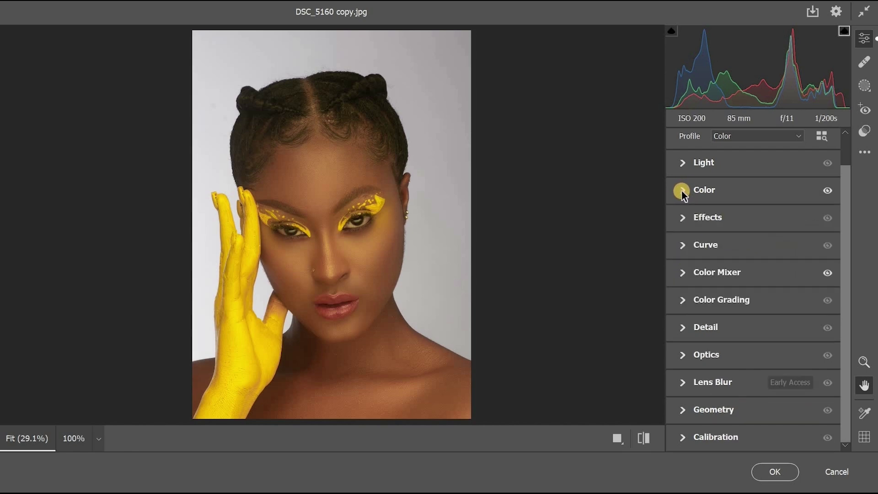
Set the Effects Clarity to +7 and Dehaze to +8.
click(683, 217)
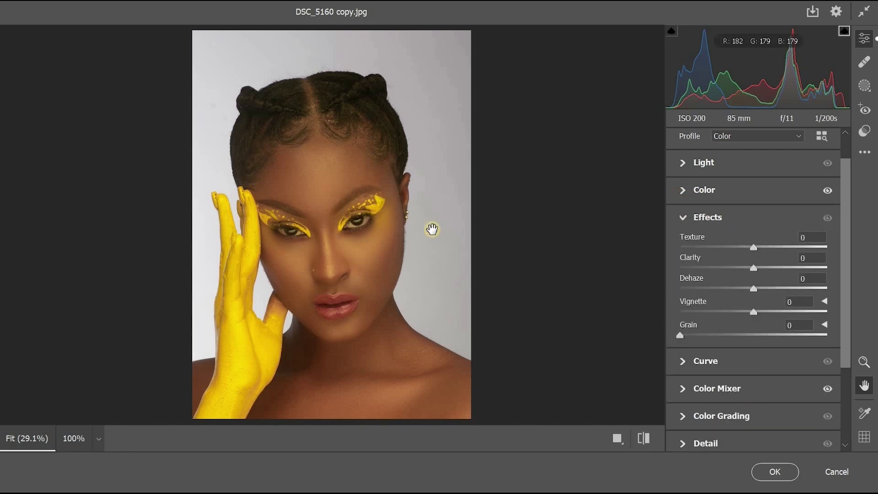
click(764, 269)
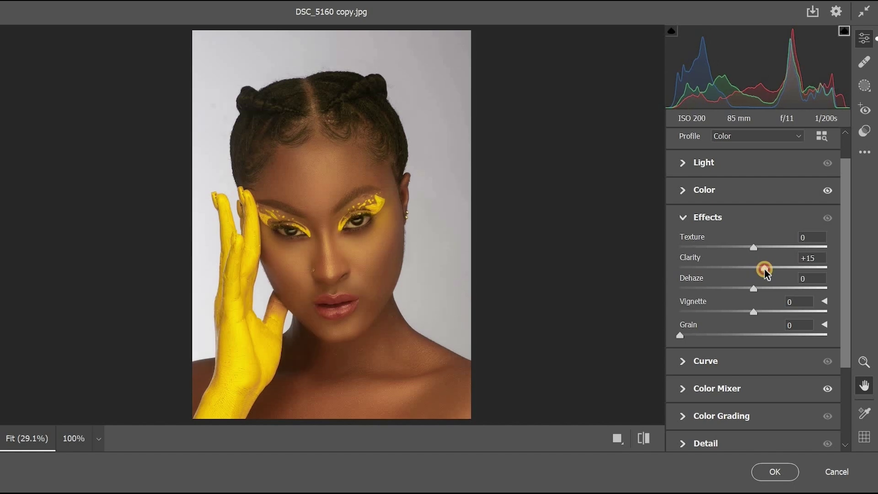
drag(764, 270, 758, 274)
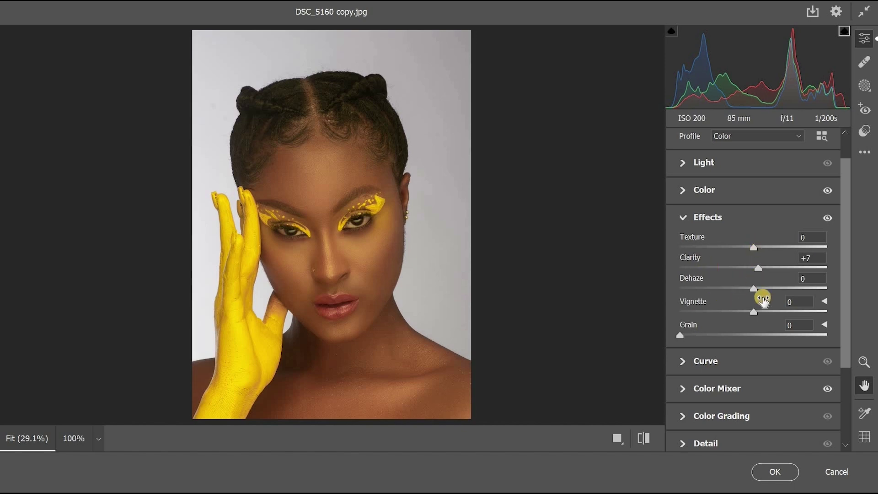
mouse_move(755, 289)
mouse_down()
mouse_move(802, 295)
mouse_move(760, 301)
mouse_up()
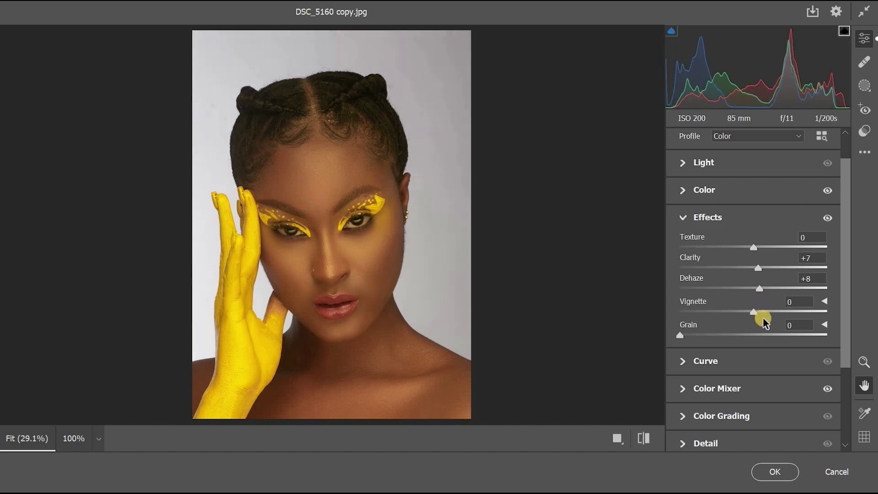
click(683, 222)
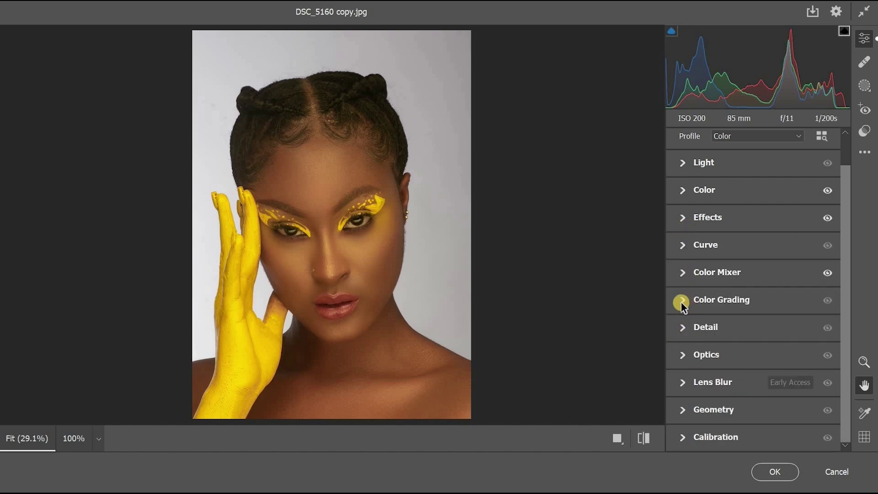
Lower Calibration Blue Primary saturation to -3, then review the Effects section.
click(682, 437)
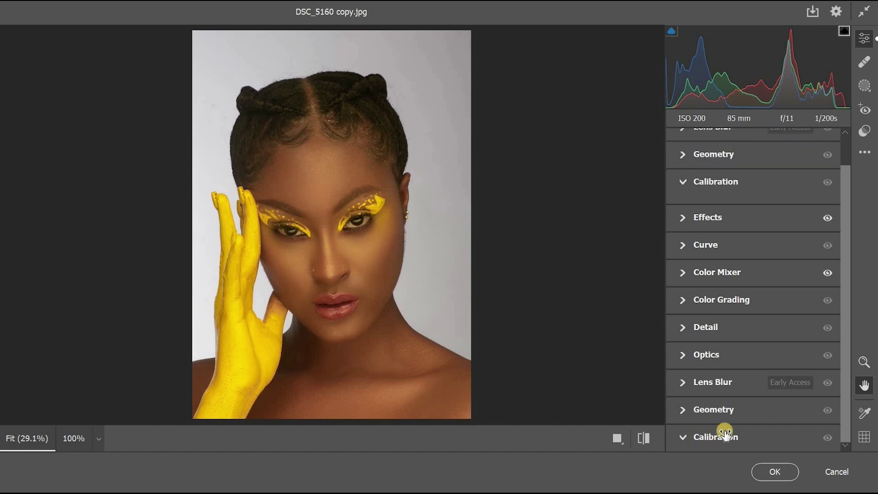
mouse_move(744, 440)
mouse_down()
mouse_move(661, 440)
mouse_move(773, 445)
mouse_move(752, 452)
mouse_up()
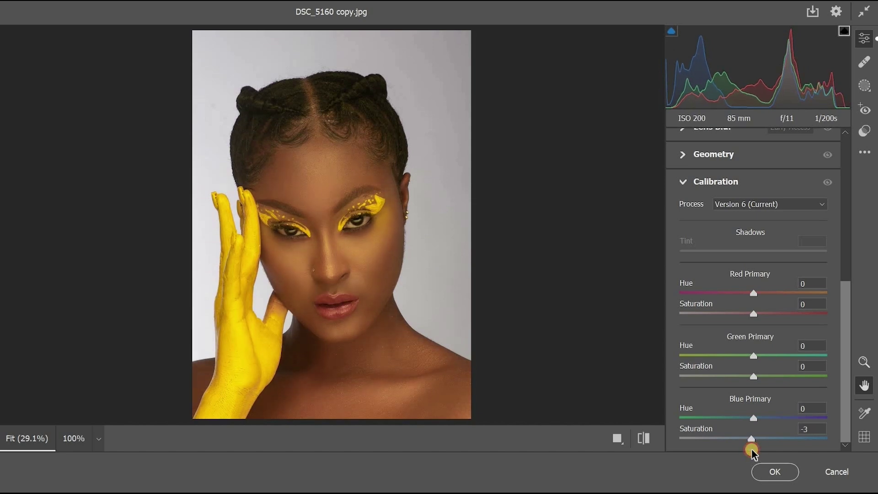
click(682, 185)
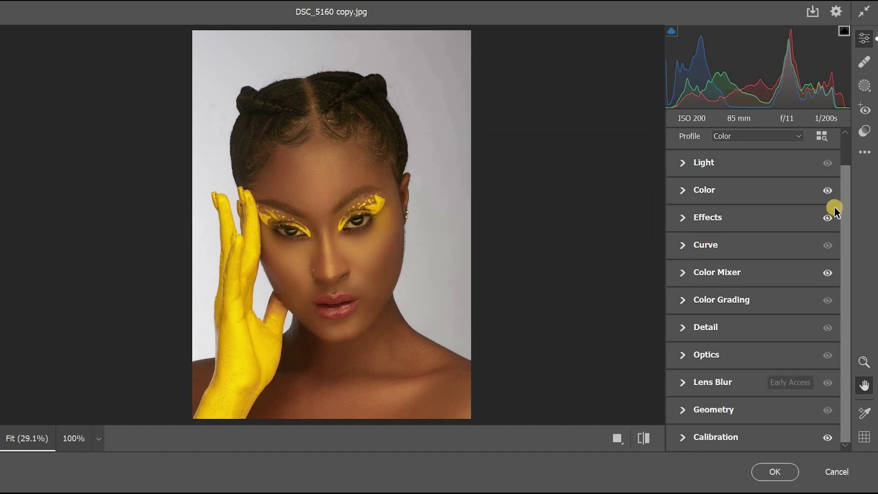
click(681, 221)
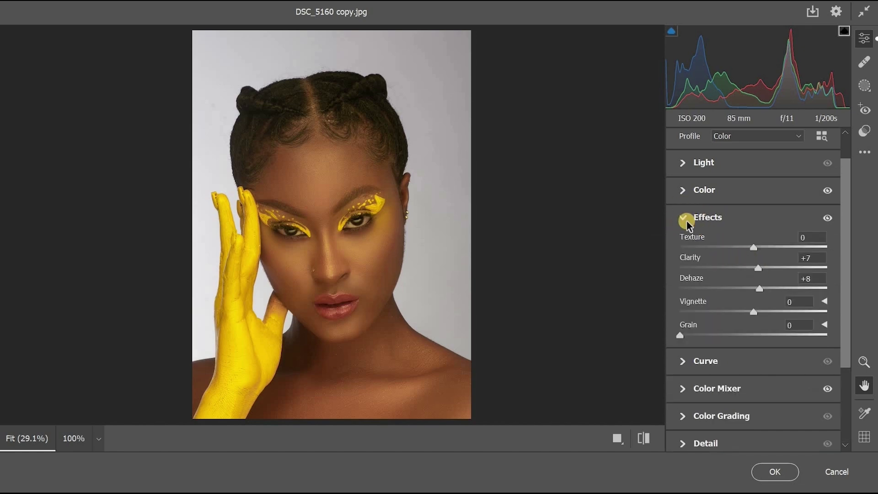
Set the Light panel to Contrast +7, Highlights -2 and Shadows +7.
click(684, 219)
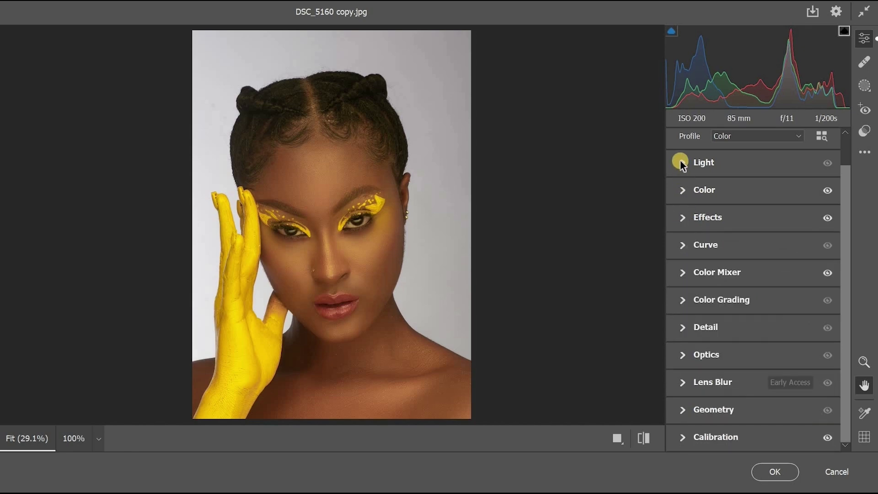
click(681, 163)
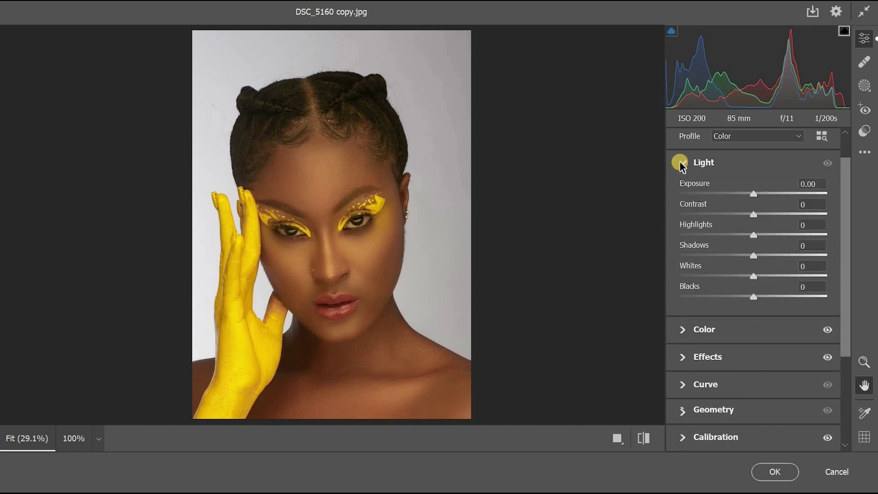
drag(755, 216, 763, 220)
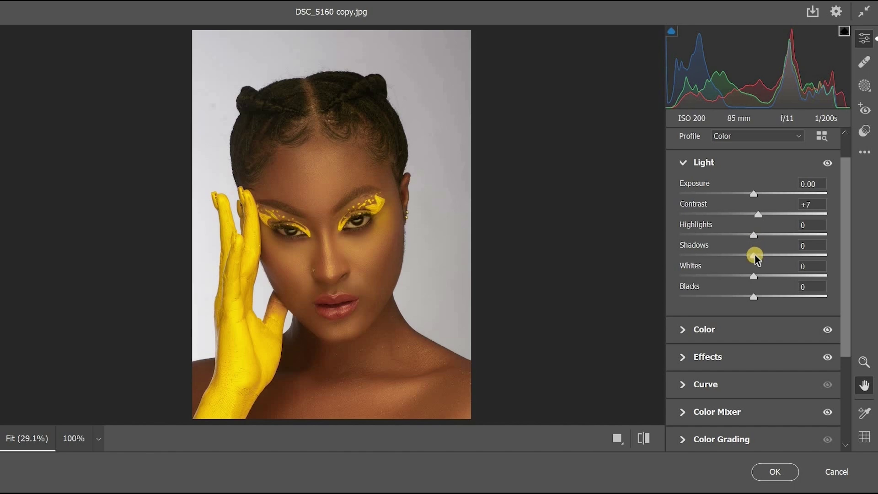
drag(753, 258, 759, 257)
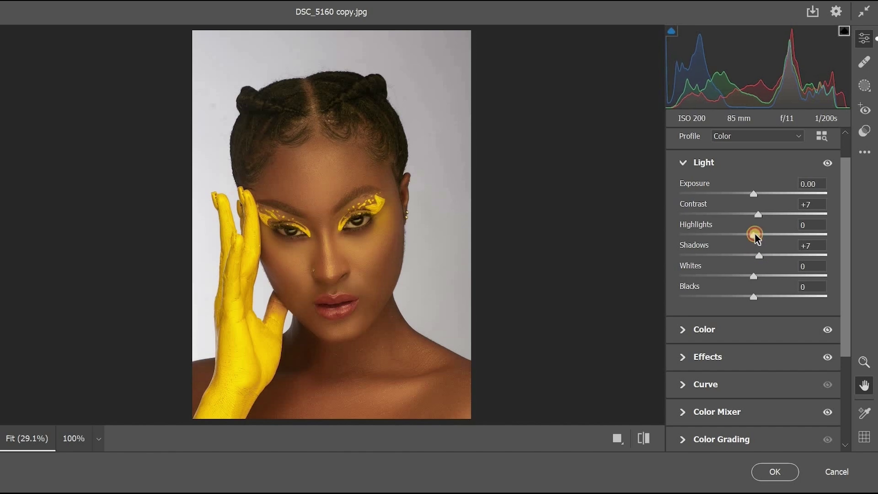
click(683, 163)
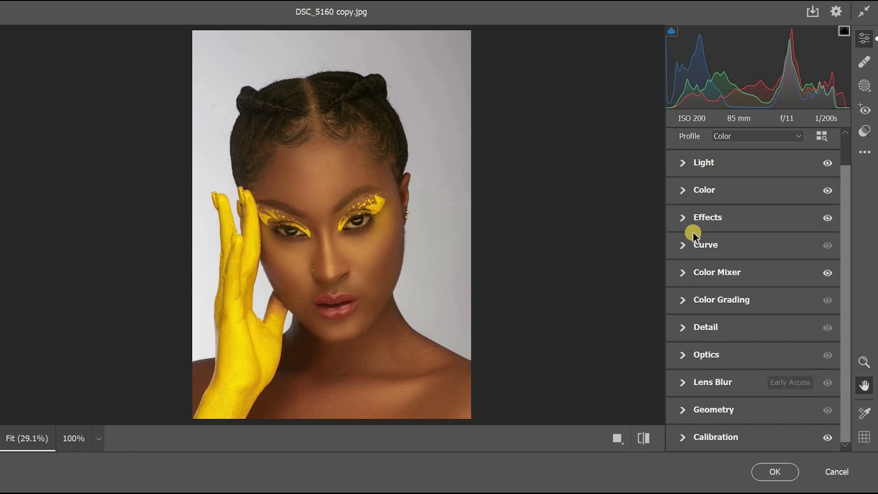
Review the Color white balance and apply the Camera Raw edits with OK.
click(688, 194)
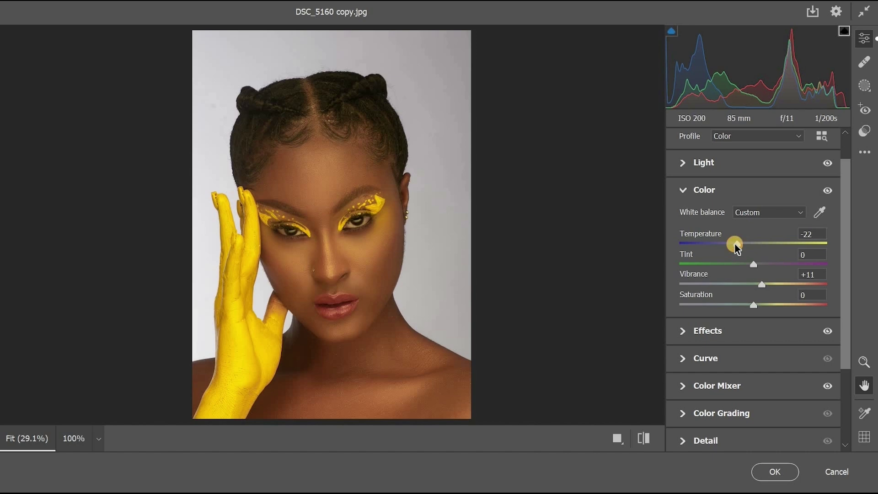
click(681, 193)
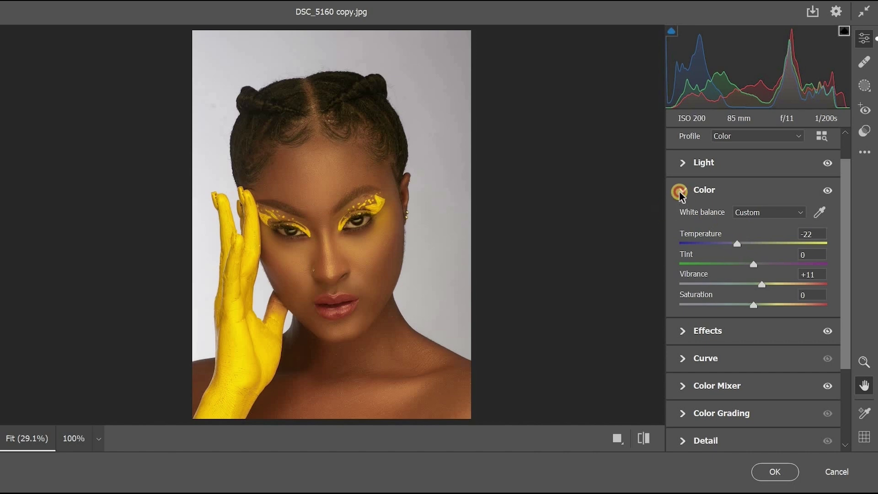
click(775, 472)
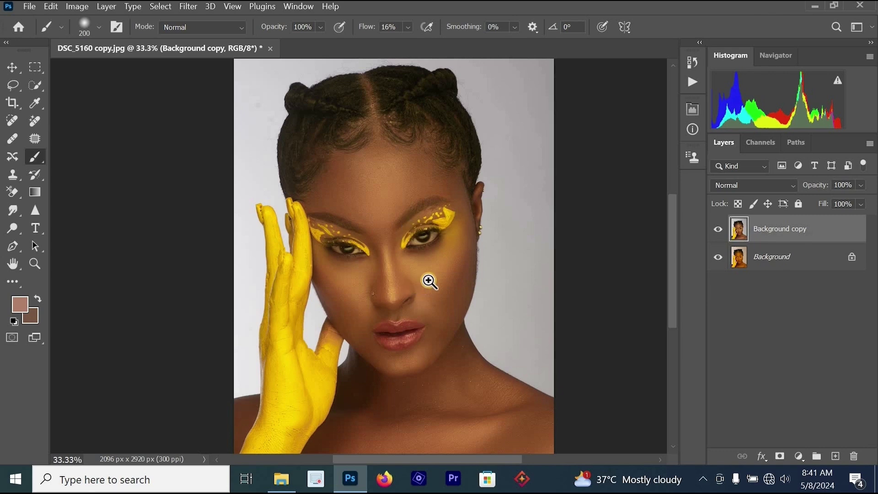
Zoom in on the face and back out, then bring up the new adjustment layer menu.
scroll(427, 284, up, 1)
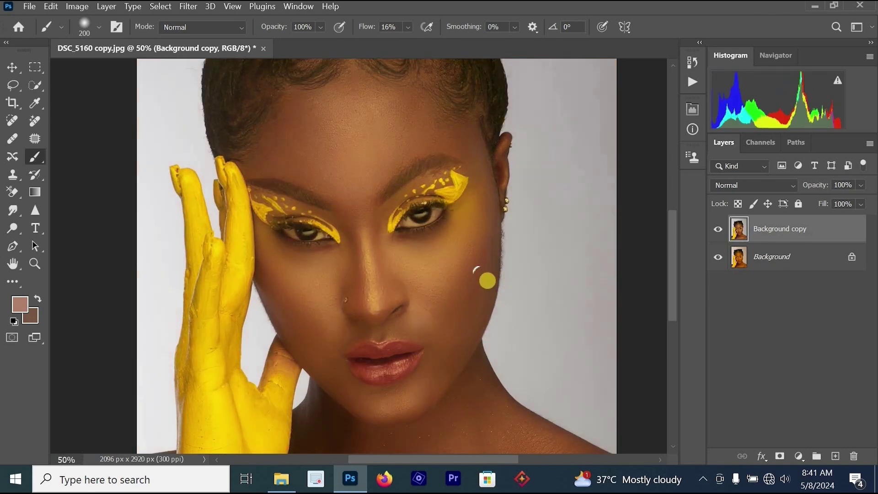
alt+click(509, 255)
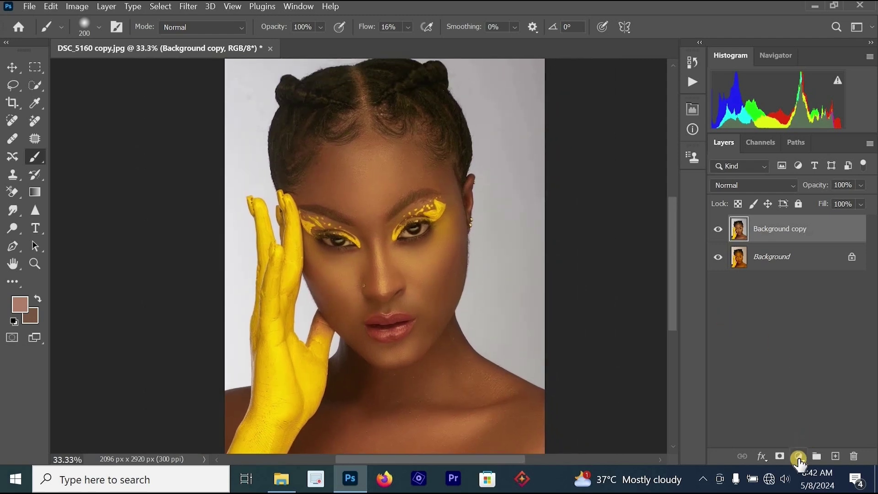
click(798, 458)
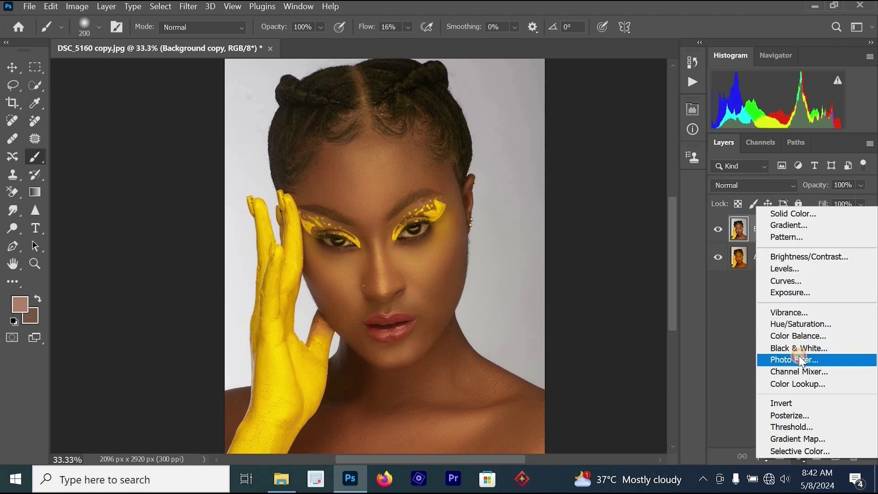
Add a Photo Filter adjustment layer using Cooling Filter (80) at 15% density.
click(715, 231)
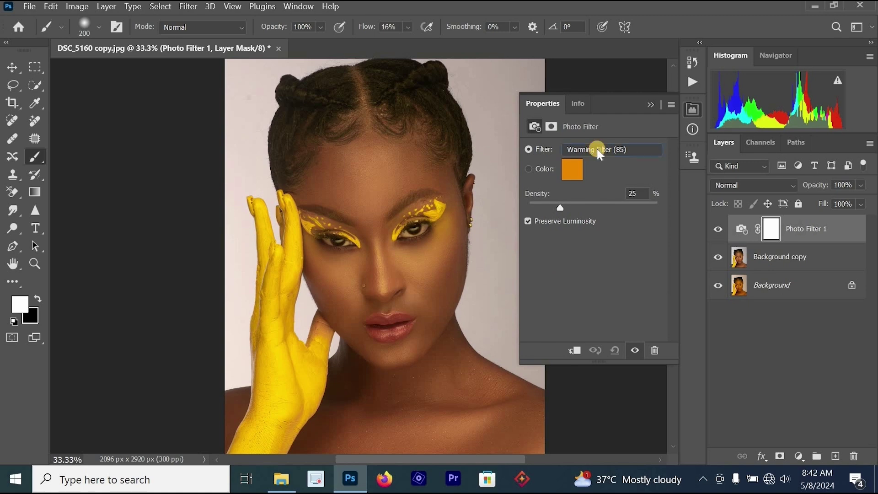
click(597, 149)
click(600, 195)
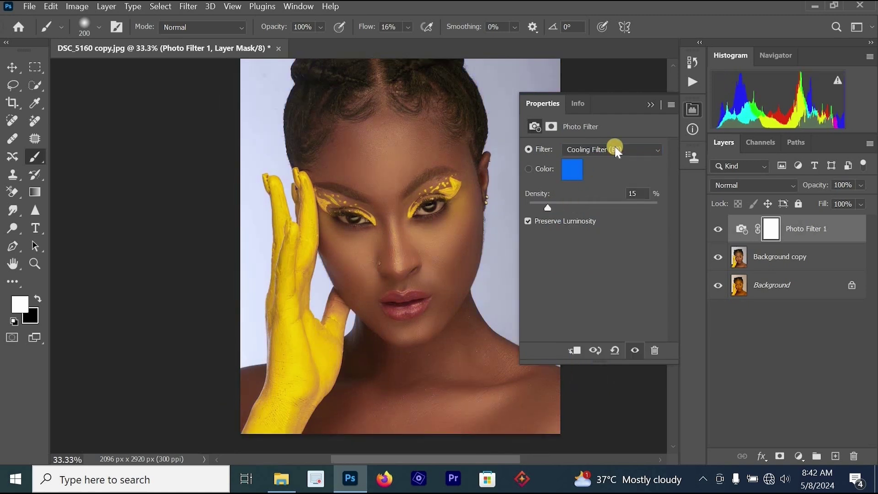
click(760, 229)
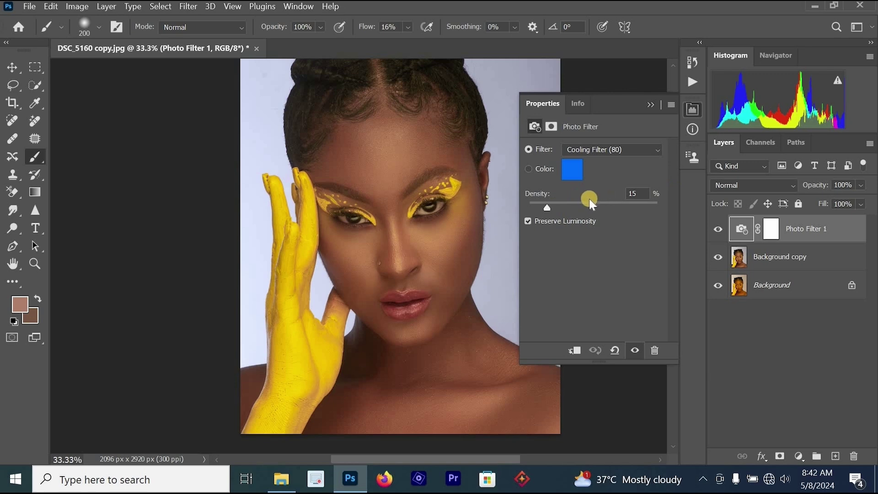
Merge Background copy and Photo Filter 1 into one layer.
click(650, 106)
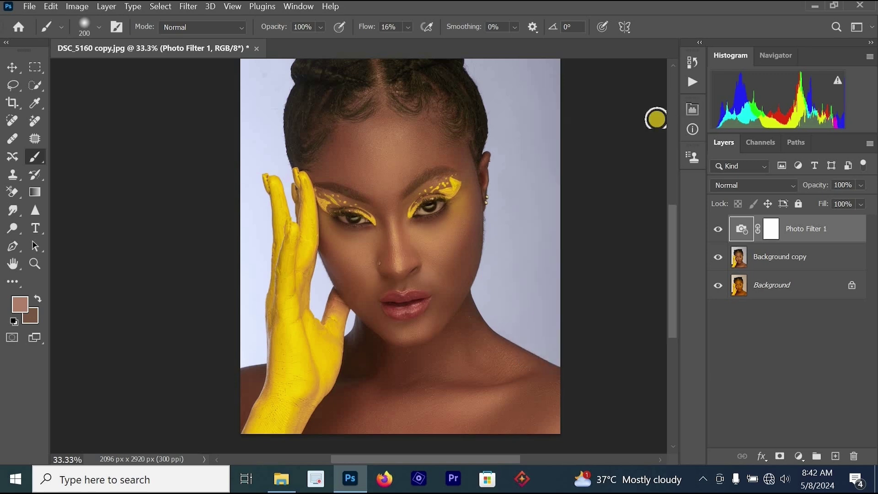
shift+click(791, 270)
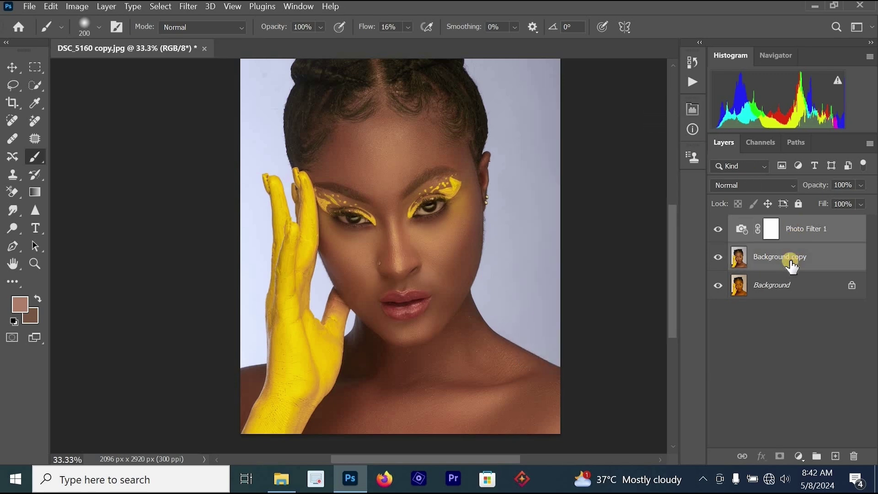
key(ctrl+e)
click(718, 229)
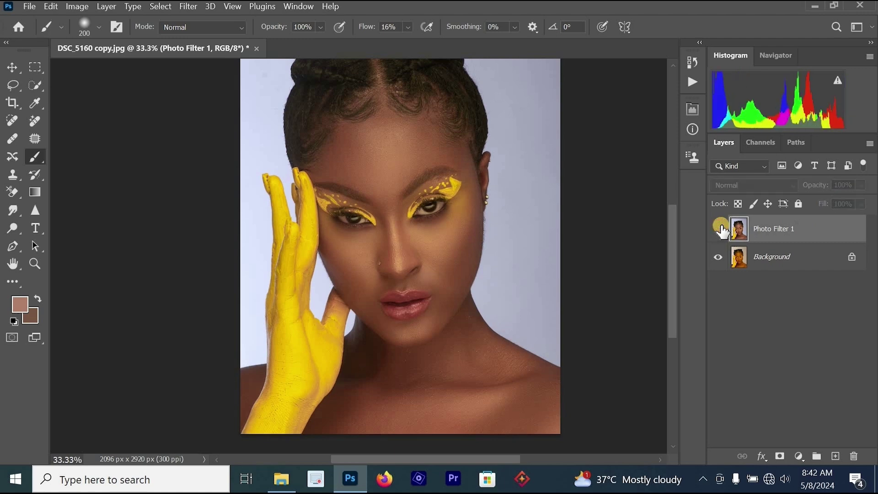
click(718, 229)
mouse_move(471, 243)
mouse_down()
mouse_move(526, 265)
mouse_move(563, 357)
mouse_move(501, 251)
mouse_up()
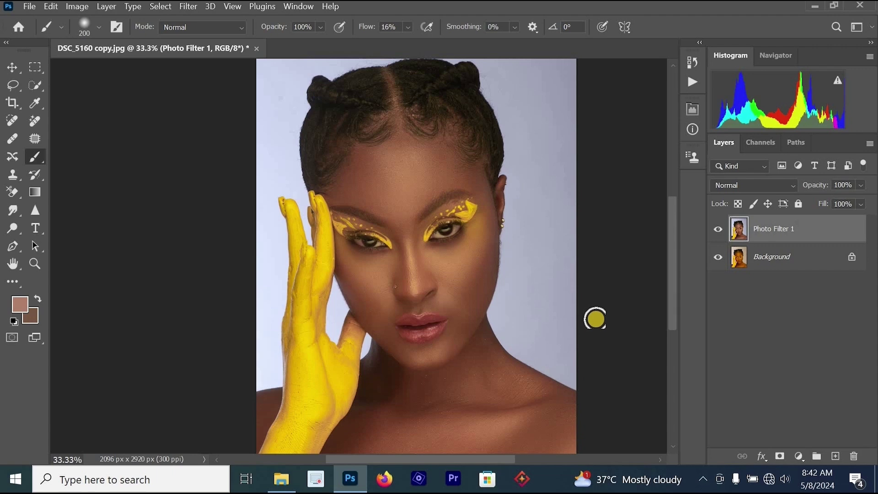
ctrl+click(573, 287)
click(719, 234)
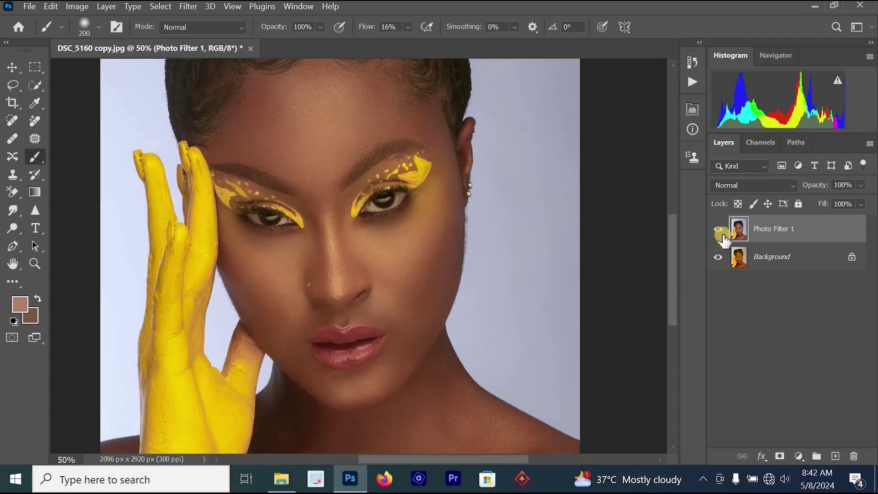
click(721, 235)
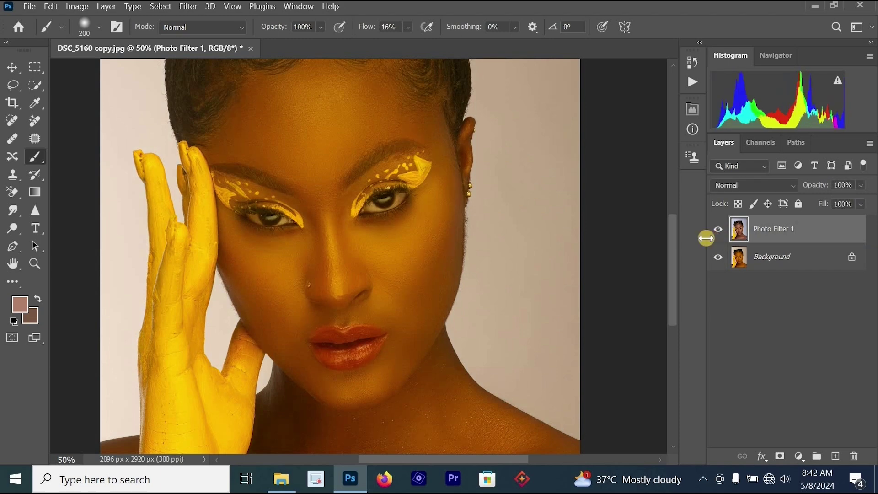
click(720, 235)
ctrl+alt+click(548, 255)
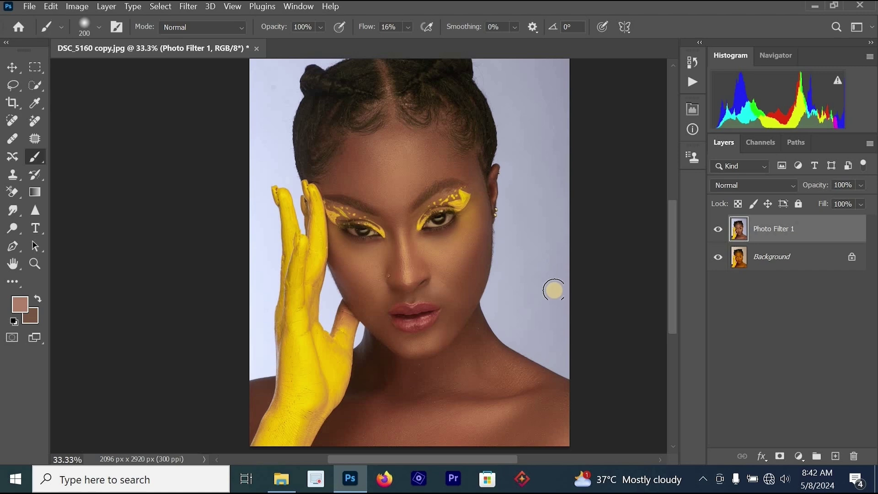
ctrl+click(480, 231)
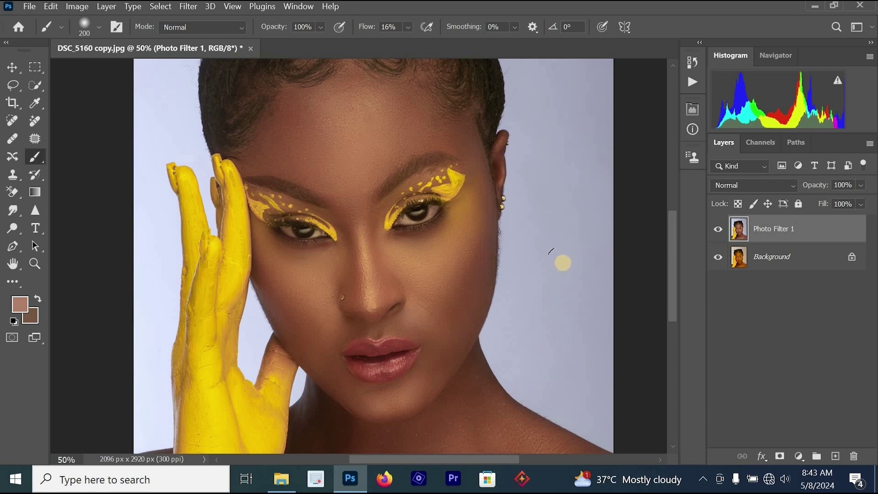
Play the Even Skin Tones action from the Detty Magic Actions set.
click(694, 83)
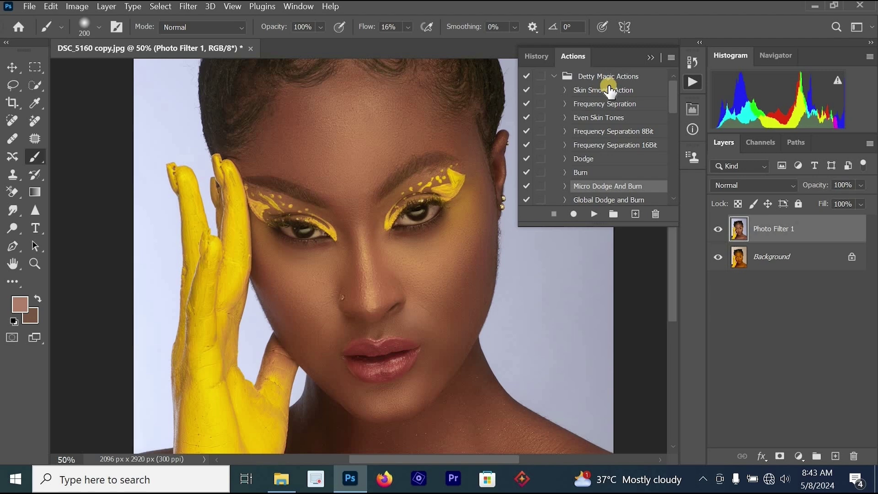
click(553, 77)
click(554, 90)
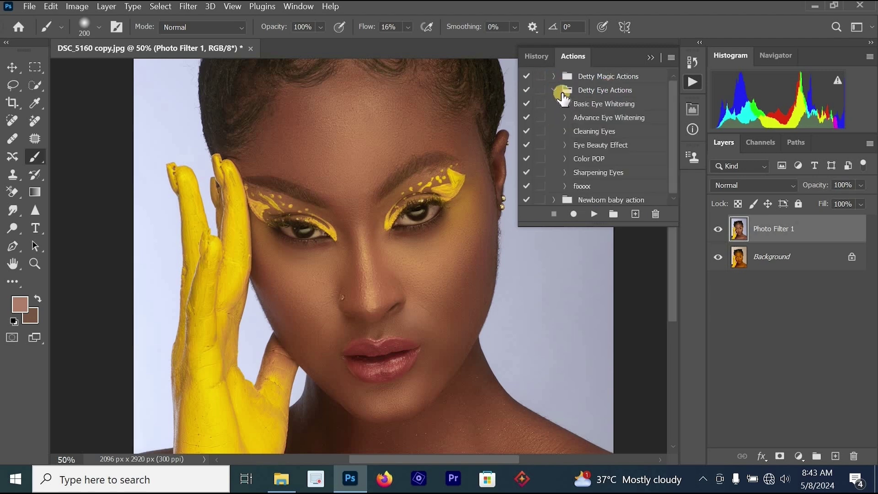
click(554, 90)
click(554, 77)
click(591, 118)
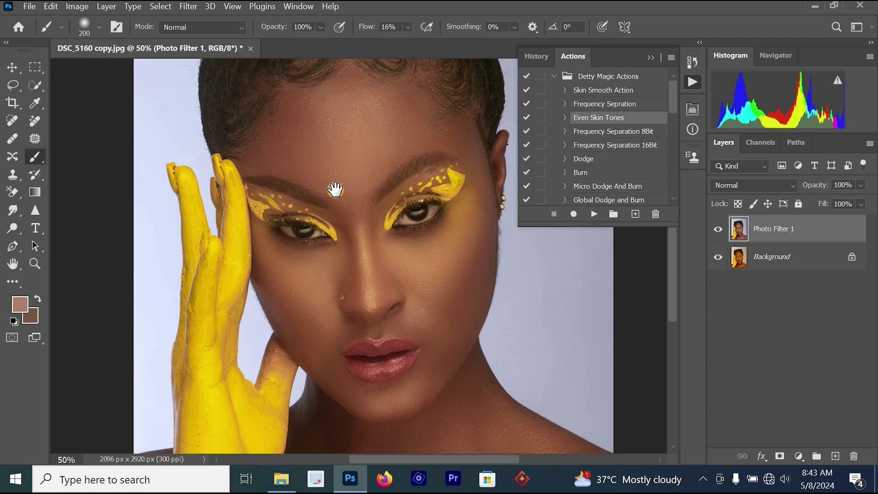
drag(333, 190, 297, 185)
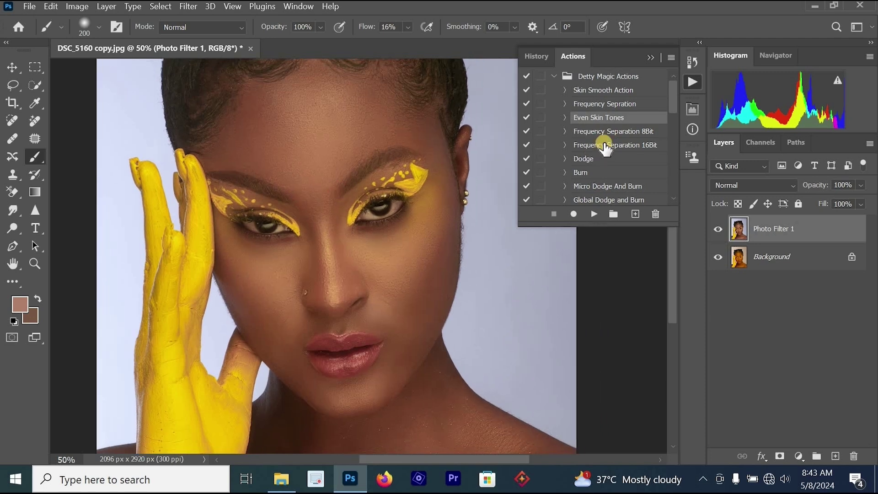
click(590, 213)
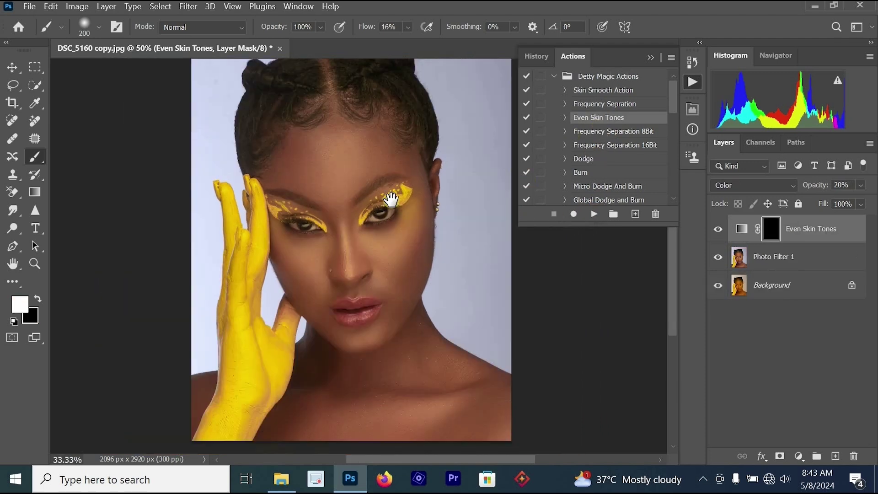
key(ctrl+plus)
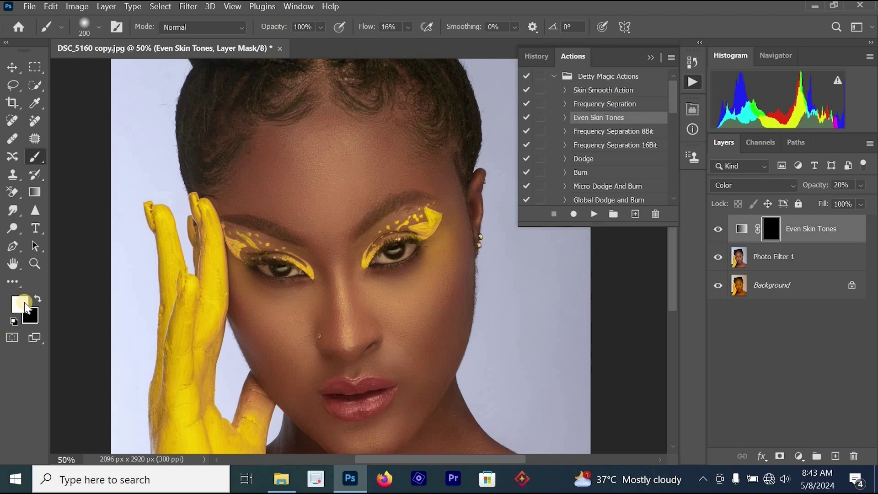
Set the foreground colour to white.
click(34, 301)
click(20, 305)
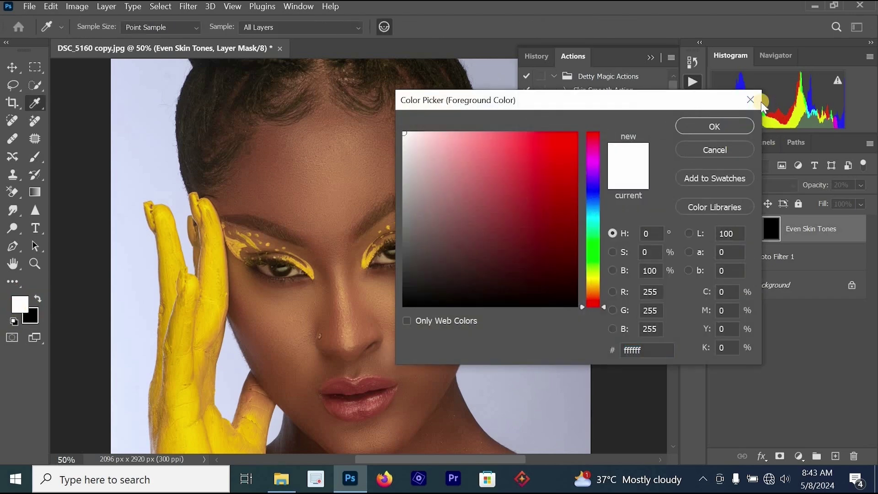
key(Return)
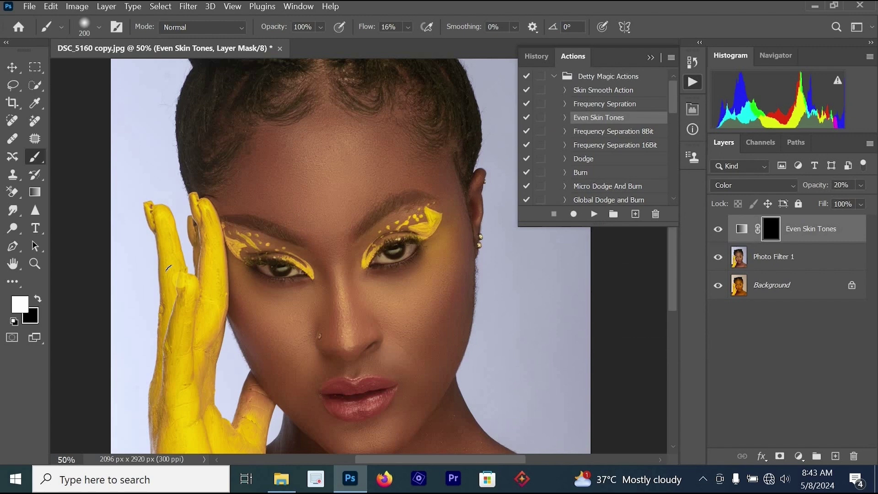
click(28, 301)
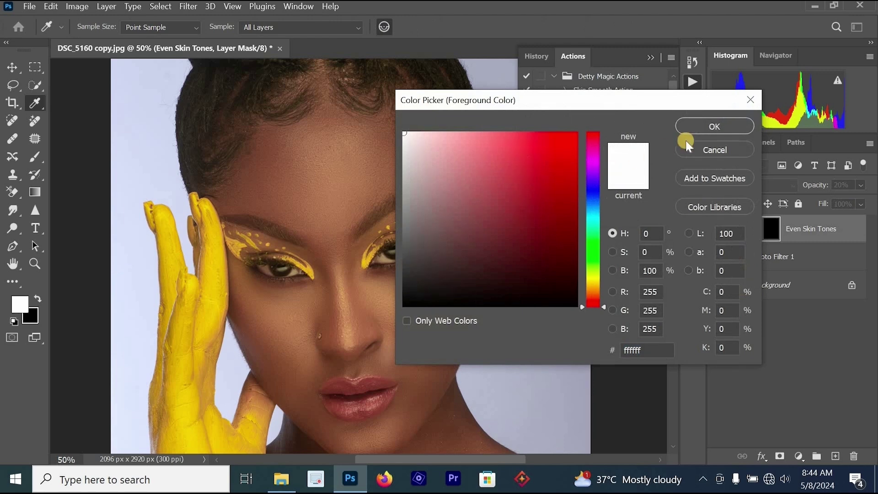
key(Escape)
click(38, 298)
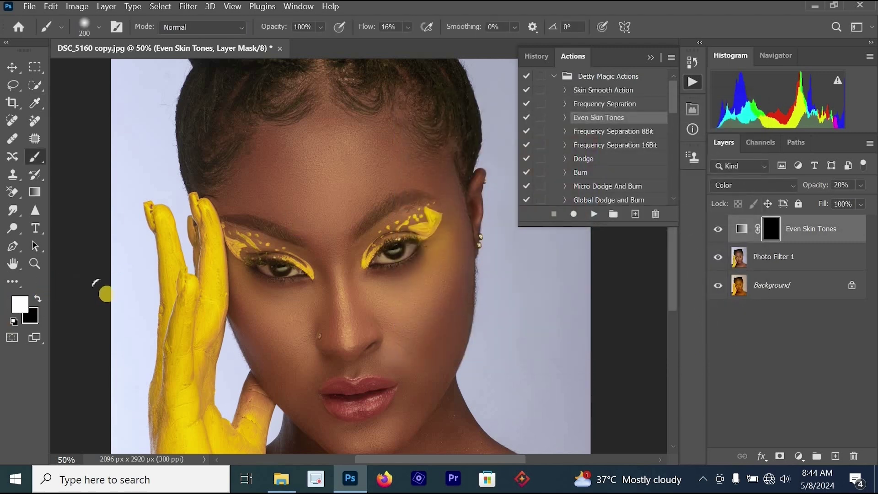
Paint white over the forehead on the Even Skin Tones mask with a 300 brush at 100% flow.
key(x)
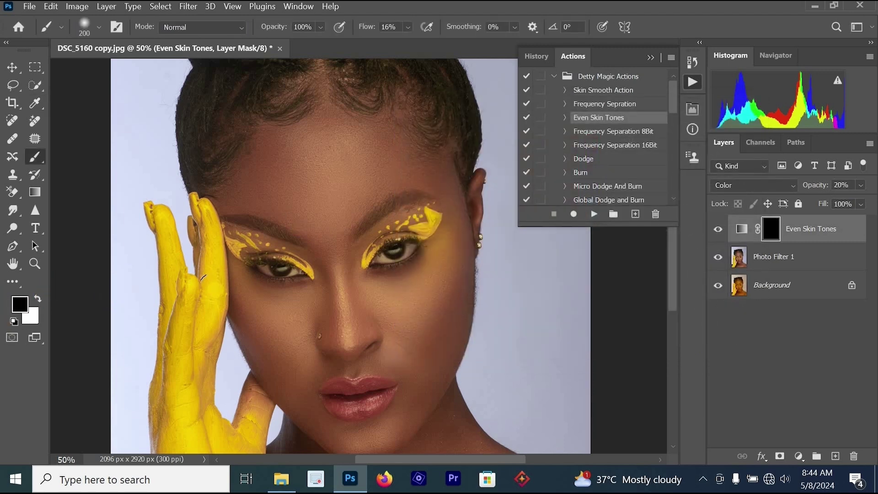
mouse_move(402, 186)
mouse_down()
mouse_move(373, 178)
mouse_move(361, 100)
mouse_up()
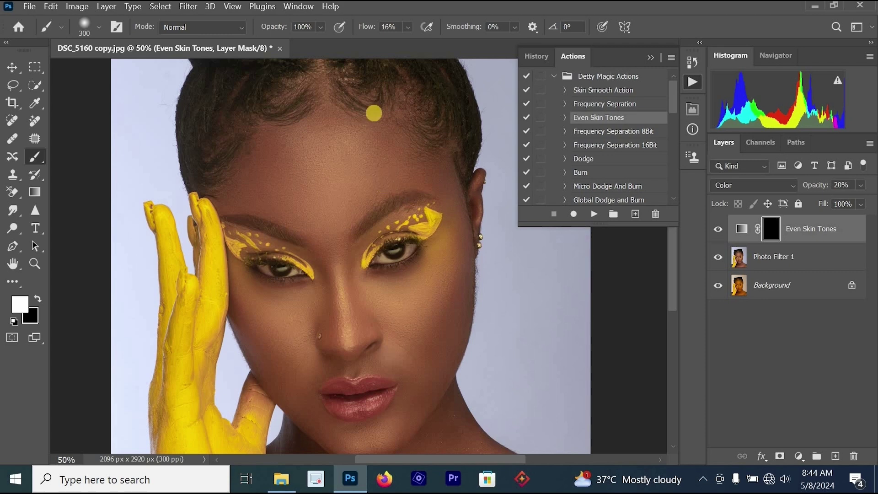
key(bracketright)
key(bracketright)
mouse_move(407, 27)
mouse_down()
mouse_move(461, 49)
mouse_move(433, 95)
mouse_up()
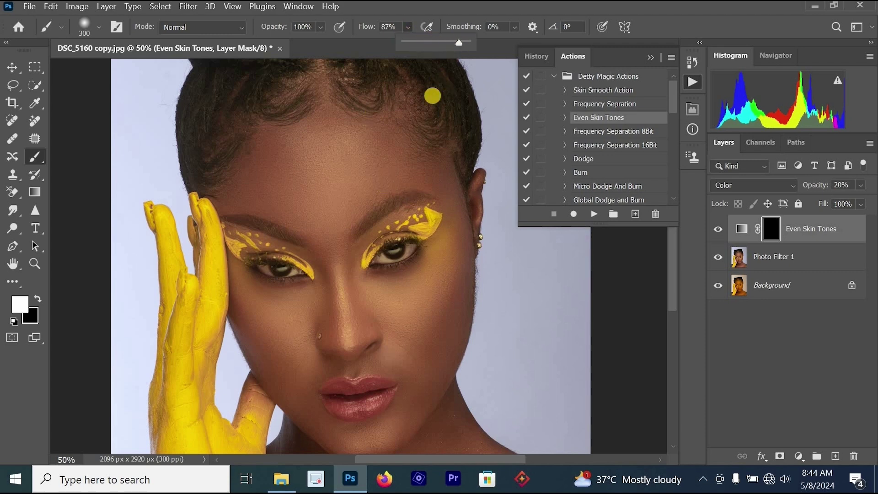
key(shift+0)
drag(375, 208, 368, 237)
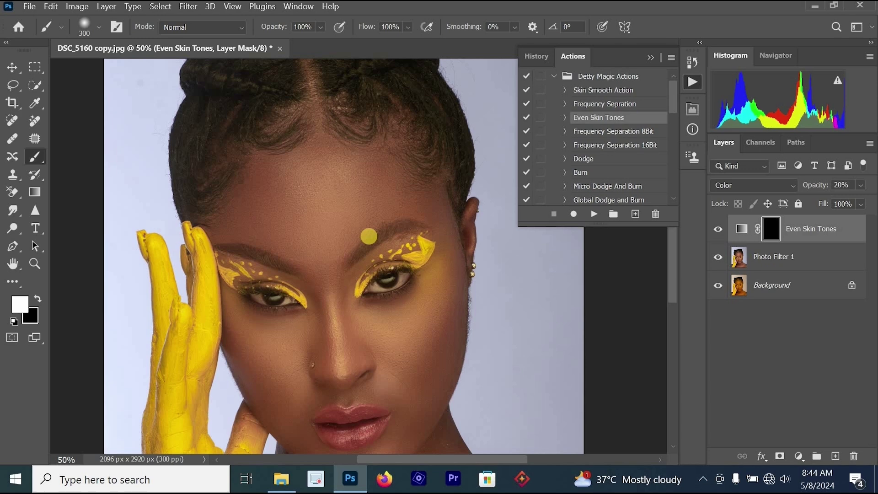
click(346, 208)
drag(309, 227, 296, 218)
Lower the Even Skin Tones layer opacity to 10%.
click(861, 186)
drag(824, 206, 814, 201)
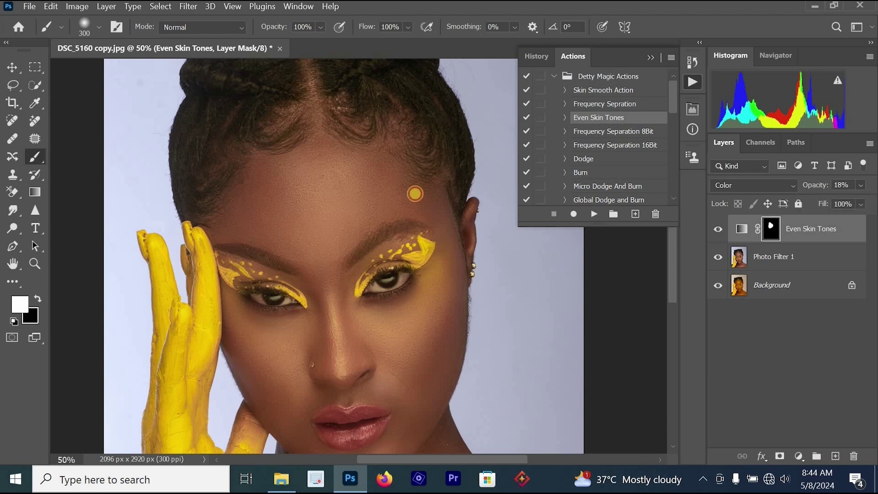
drag(388, 328, 408, 317)
ctrl+alt+click(415, 316)
ctrl+alt+click(412, 326)
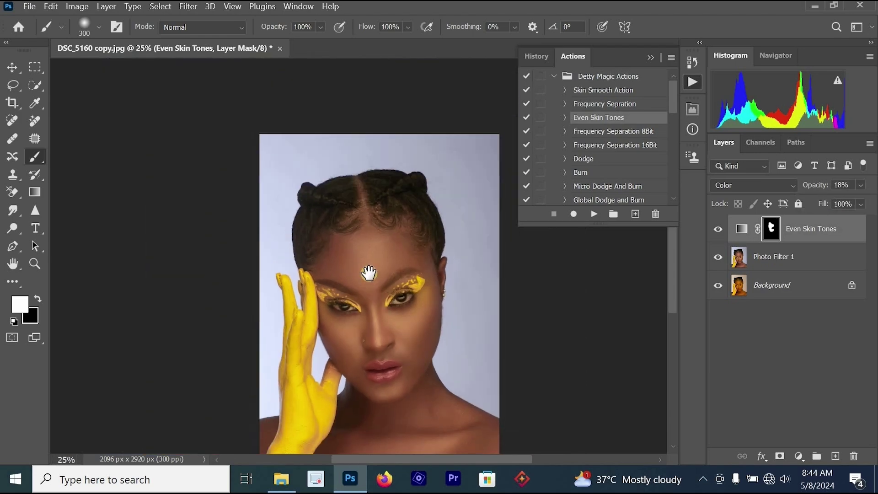
Paint white on the mask over the cheek, brow and nose, then review the neck and shoulders.
ctrl+click(370, 248)
ctrl+click(371, 247)
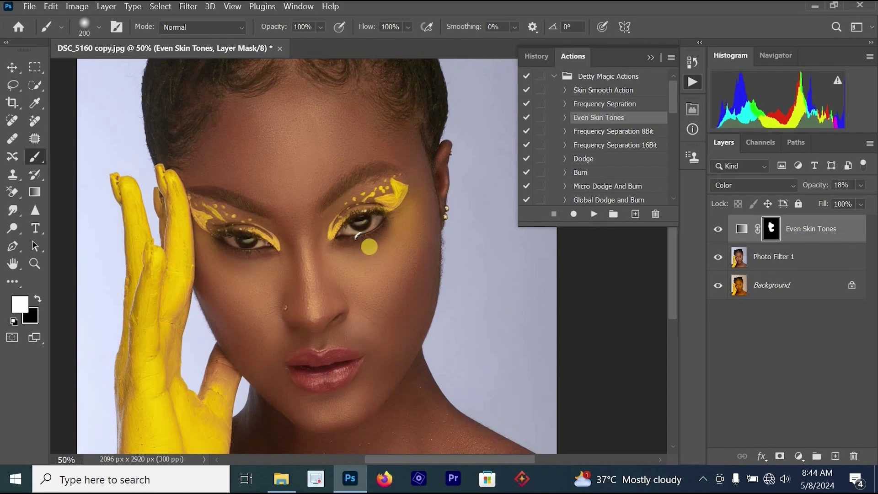
mouse_move(406, 237)
mouse_down()
mouse_move(391, 284)
mouse_move(402, 255)
mouse_move(394, 318)
mouse_up()
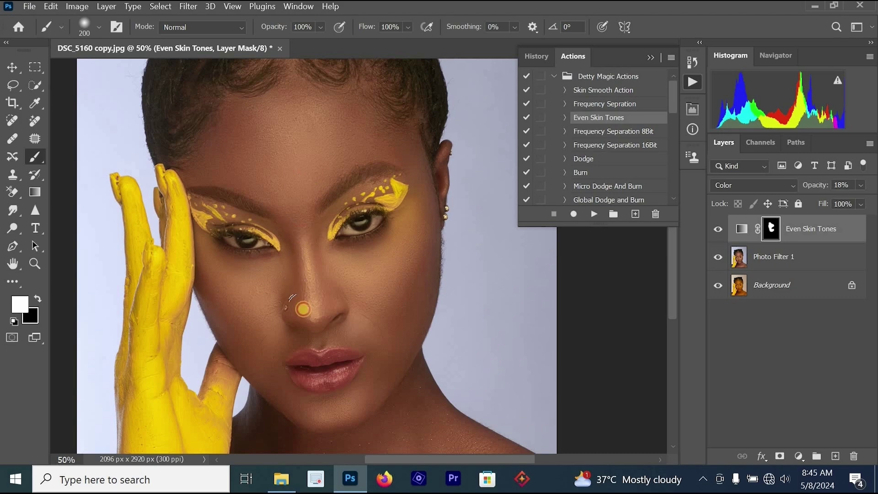
key(x)
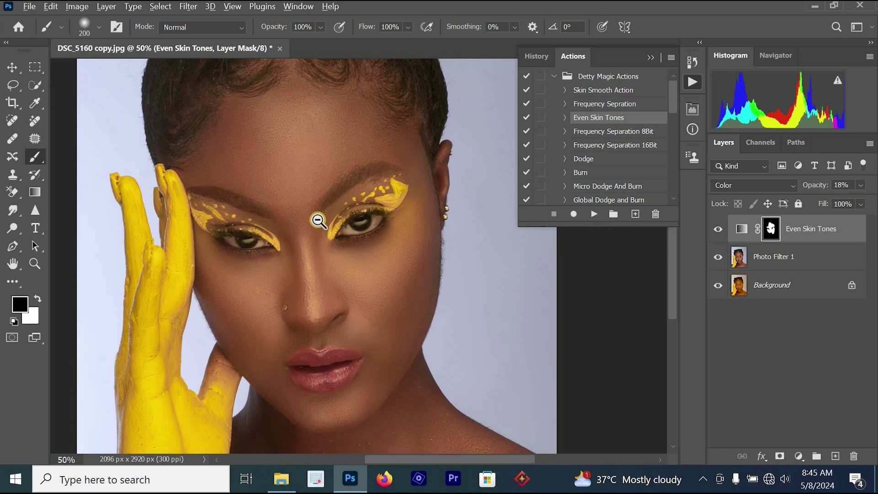
drag(367, 249, 380, 167)
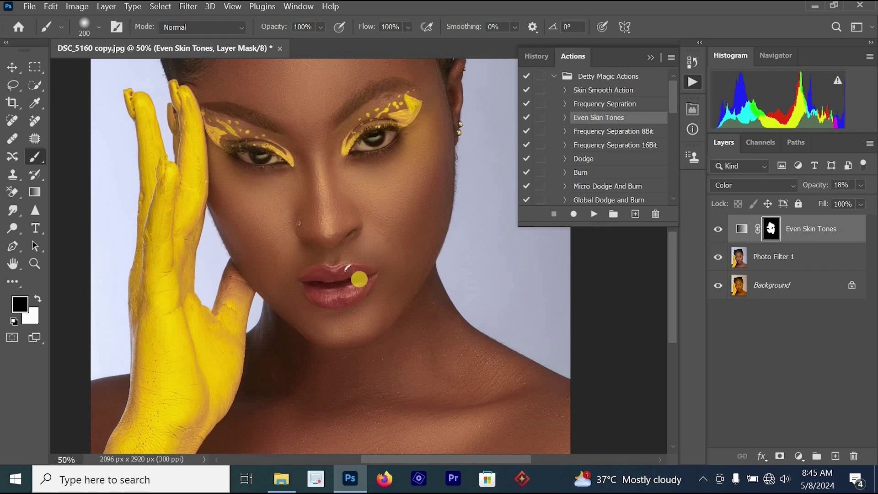
key(x)
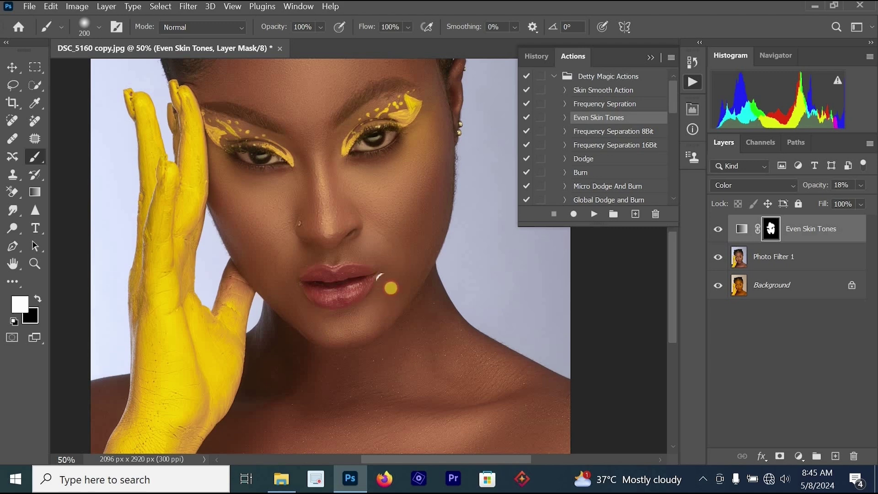
click(428, 204)
mouse_move(428, 203)
mouse_down()
mouse_move(415, 169)
mouse_move(317, 197)
mouse_move(320, 137)
mouse_move(379, 236)
mouse_up()
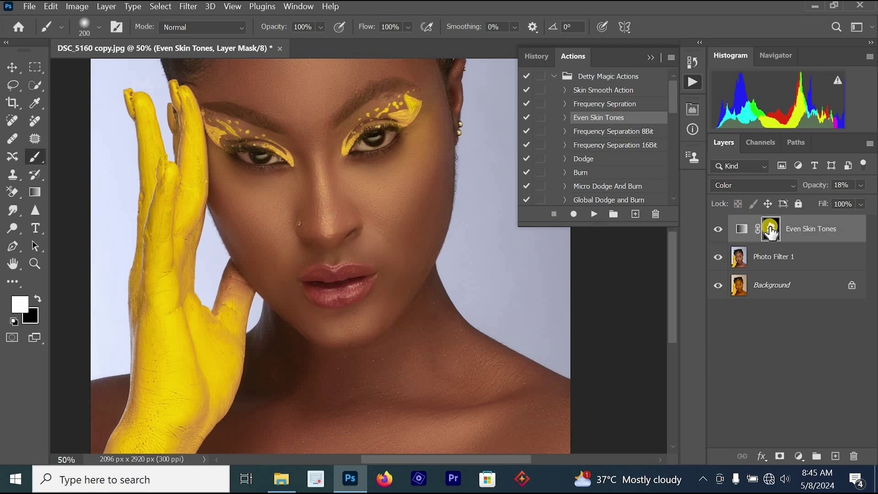
drag(368, 380, 386, 242)
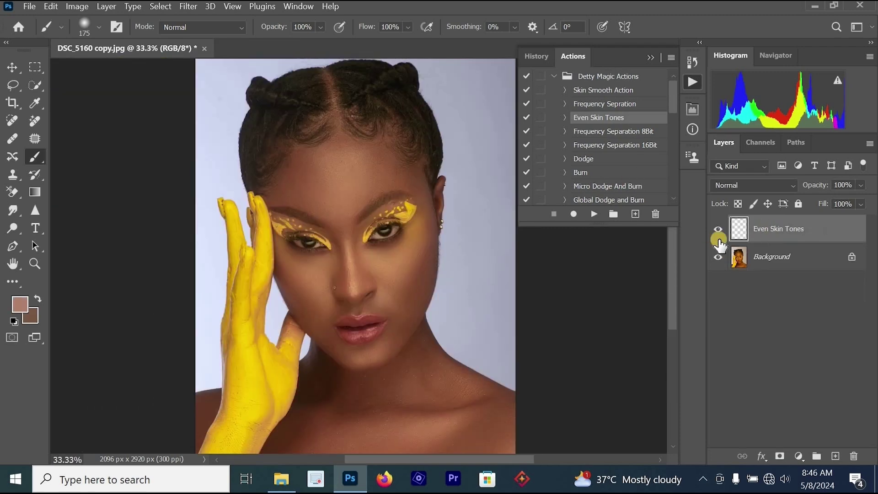
Merge the visible layers into one Even Skin Tones layer, then browse the Detty Eye Actions set.
key(ctrl+alt+shift+e)
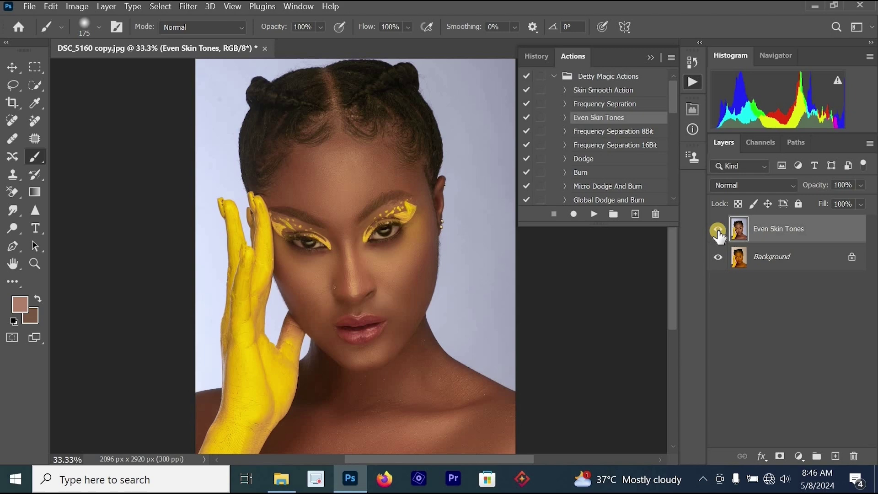
scroll(362, 236, up, 2)
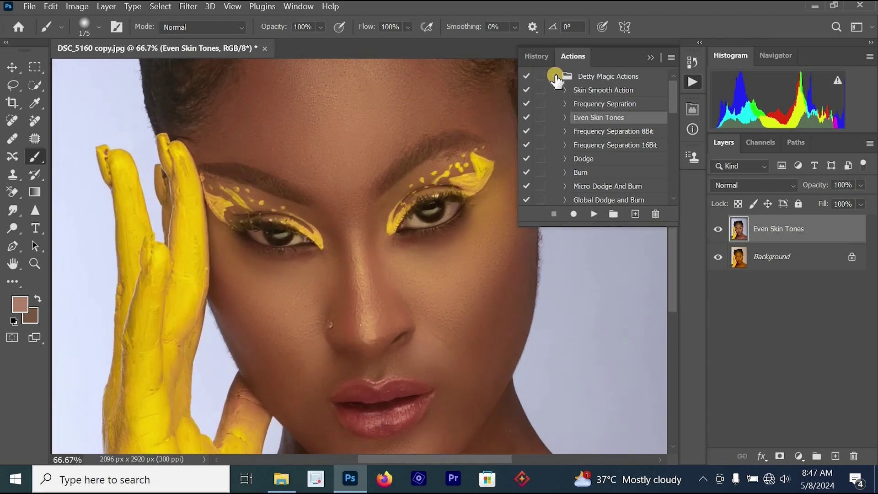
click(554, 76)
click(554, 89)
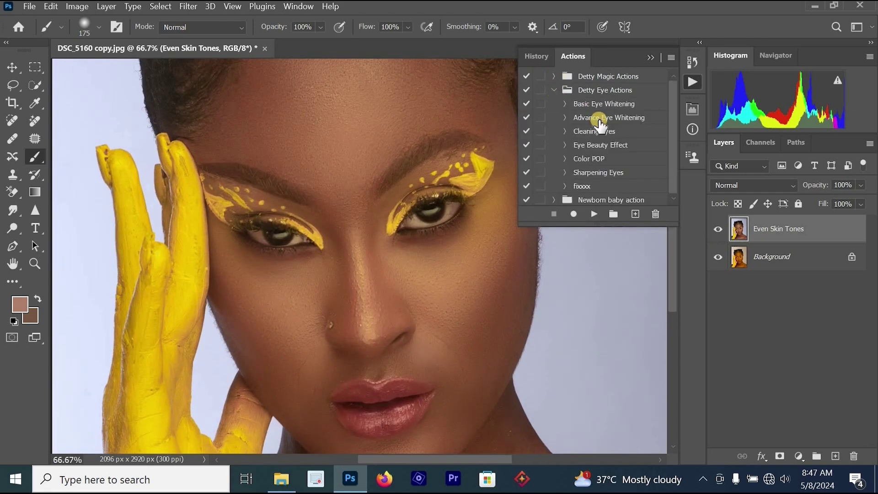
click(555, 90)
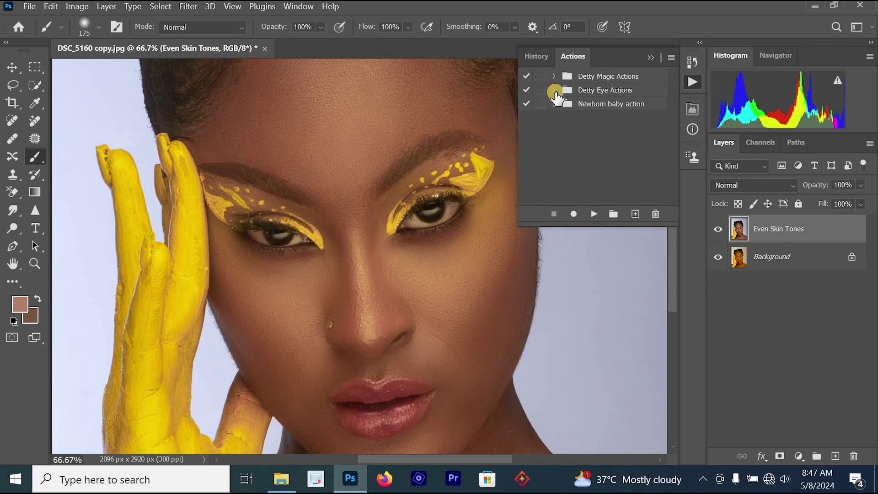
click(555, 90)
click(555, 90)
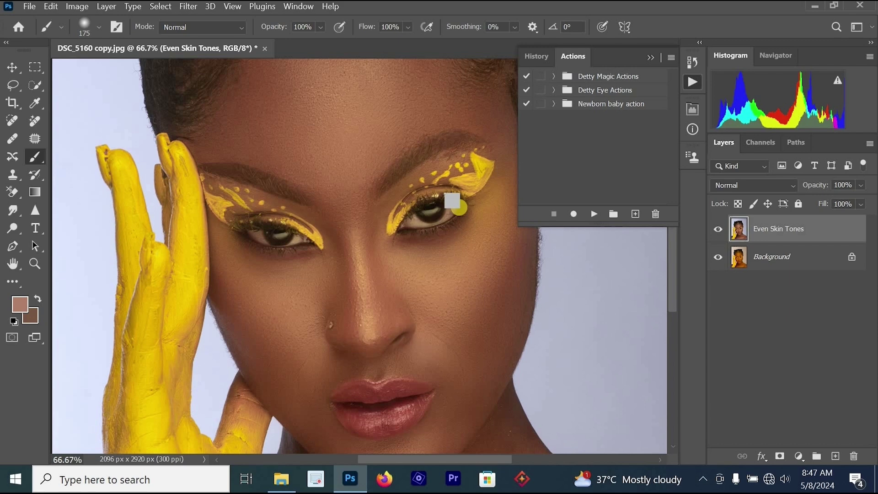
click(552, 90)
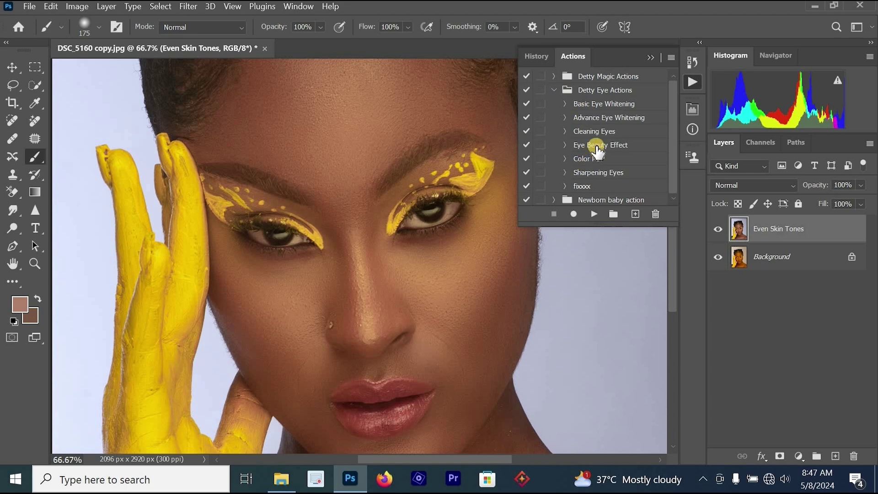
click(554, 91)
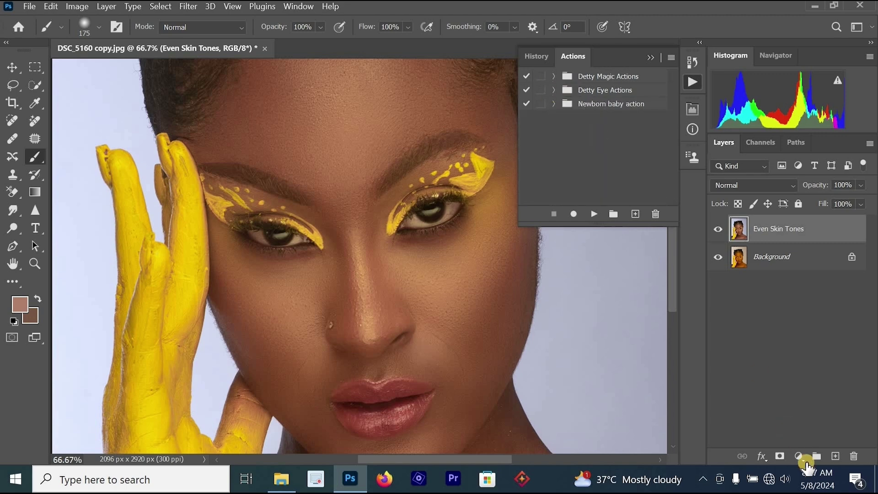
Create an 'Even Skin Tones copy' layer with Ctrl+J and bring up the adjustment-layer list.
click(800, 456)
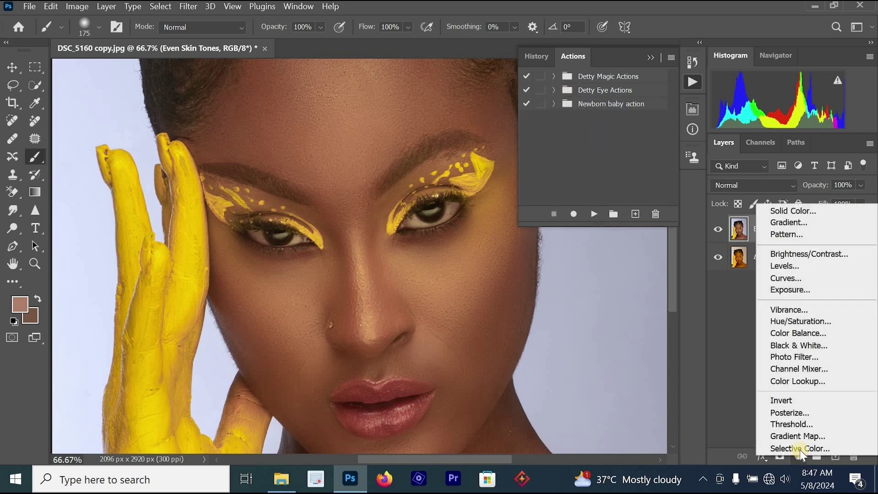
click(743, 337)
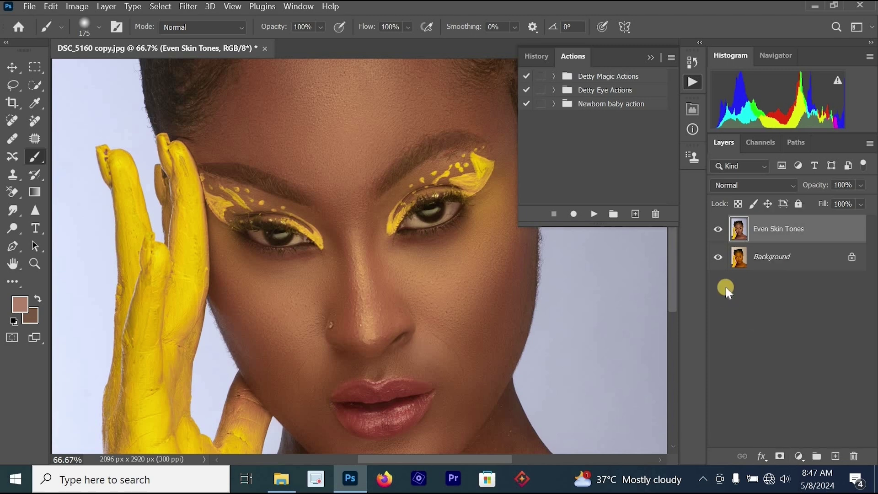
key(ctrl+j)
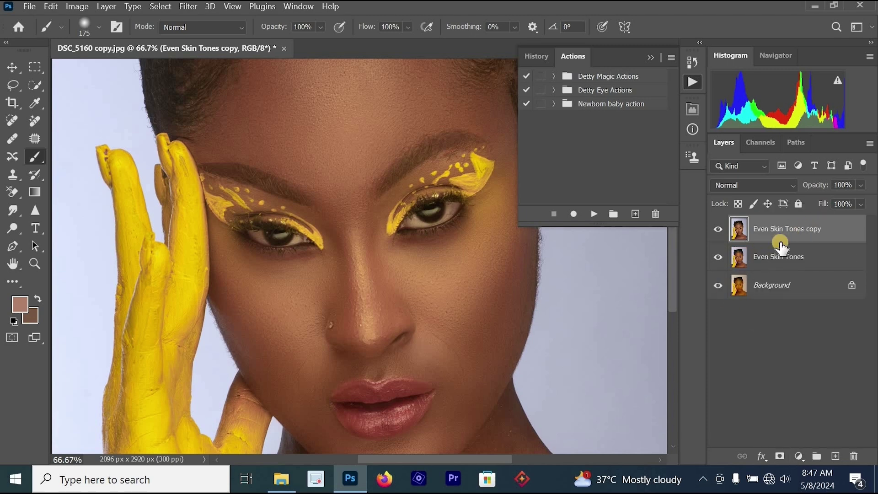
click(799, 456)
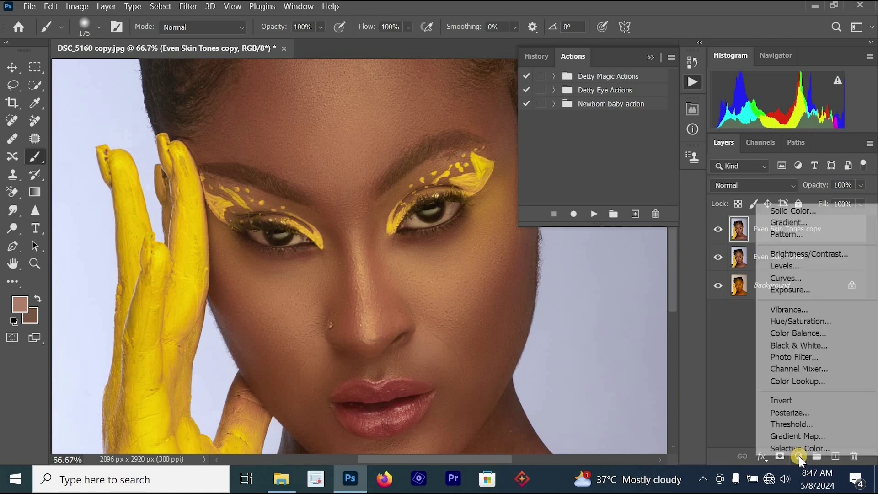
Add a Hue/Saturation layer with Saturation -79 and Lightness +6.
click(809, 321)
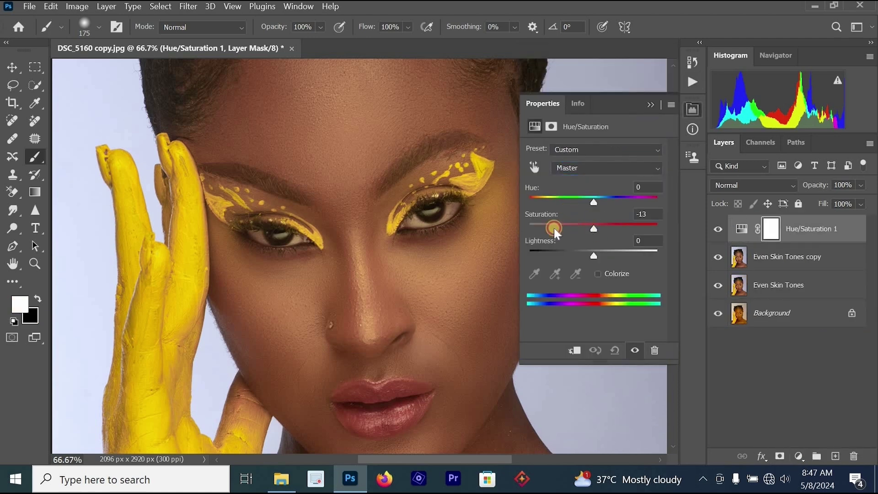
drag(553, 228, 543, 229)
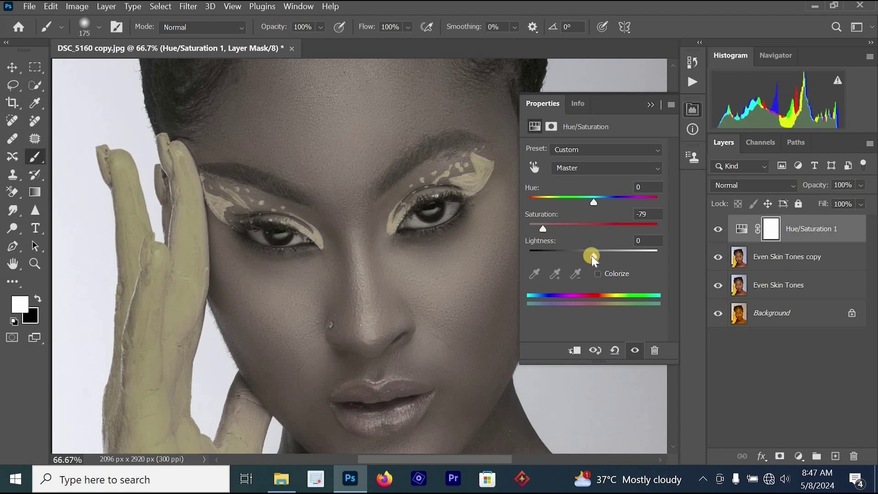
drag(598, 253, 600, 240)
click(648, 104)
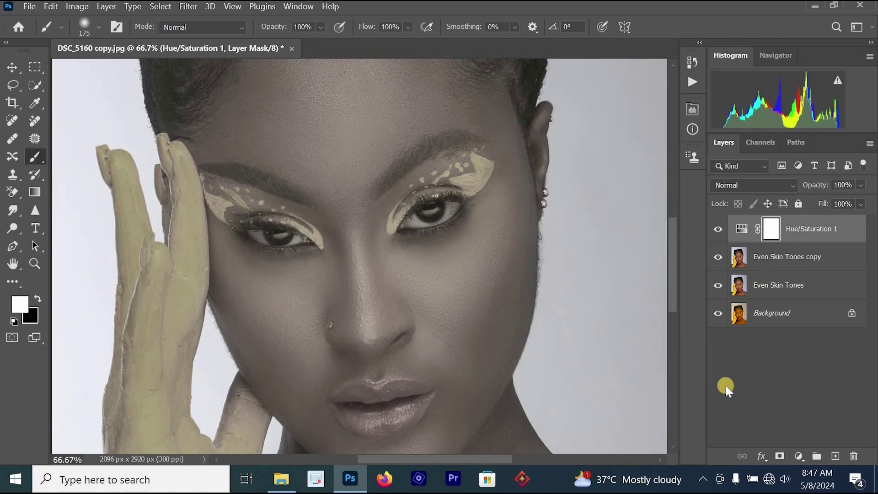
Add a Curves layer lifting the midtone point from 147 to 169.
click(798, 456)
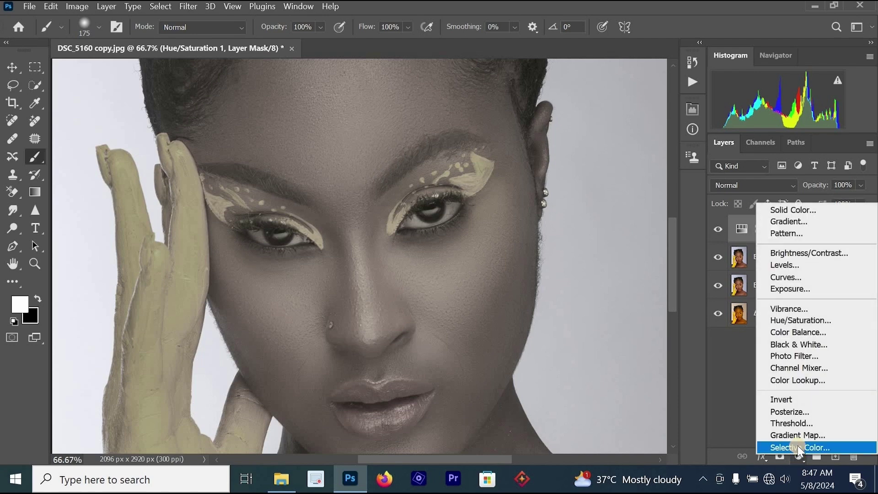
click(796, 278)
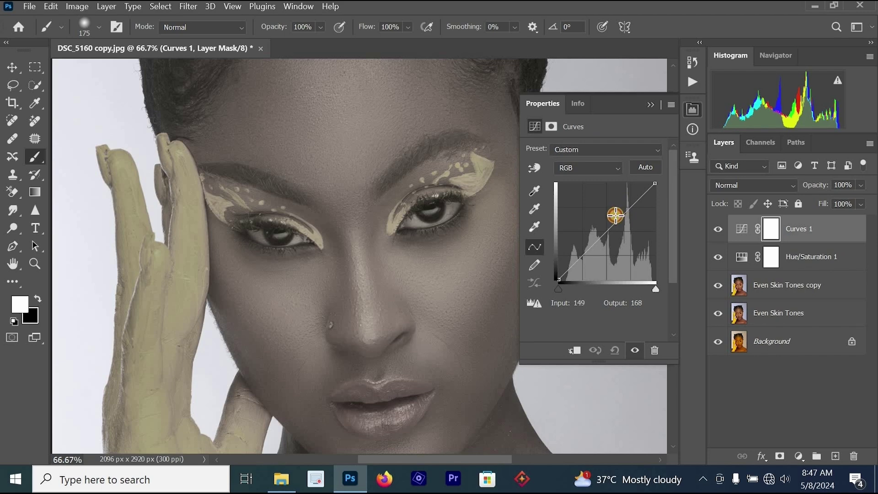
click(616, 215)
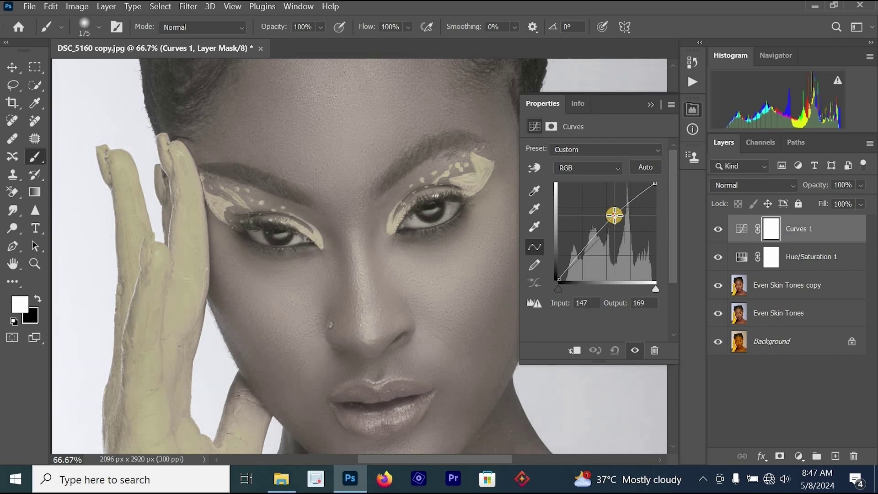
click(648, 105)
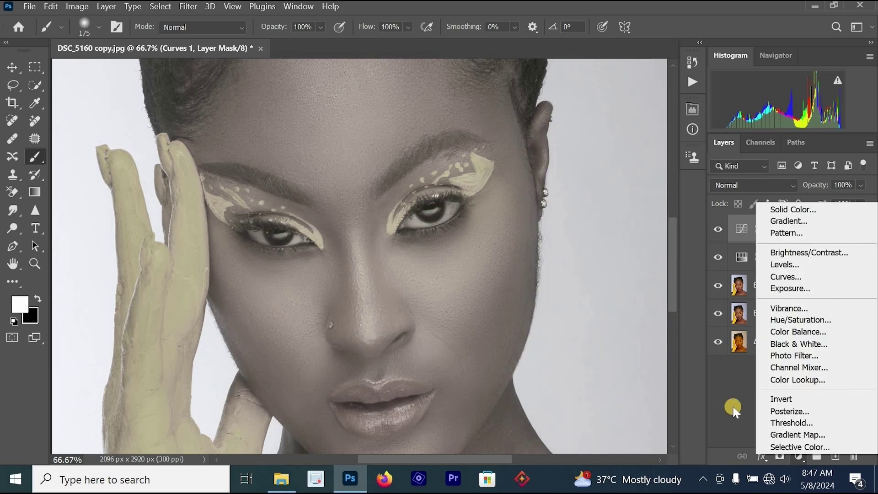
Add a Photo Filter layer using Cooling Filter (80) at 7% density and target its thumbnail.
click(799, 456)
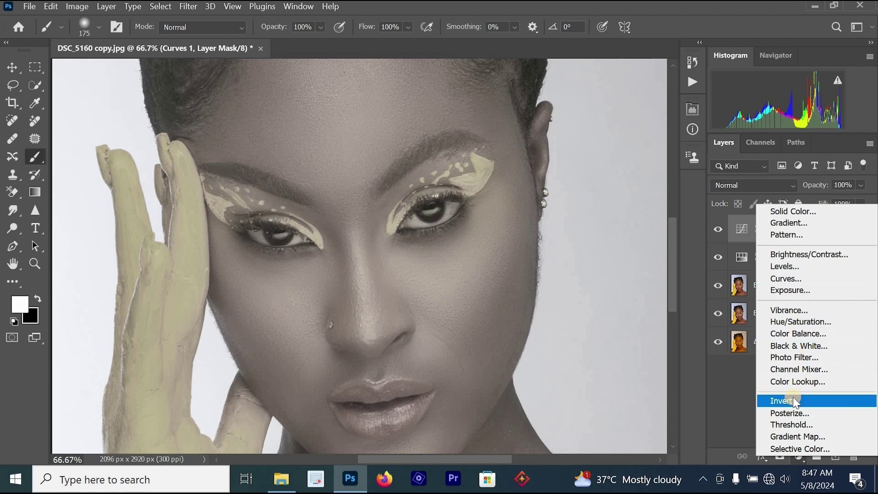
click(789, 357)
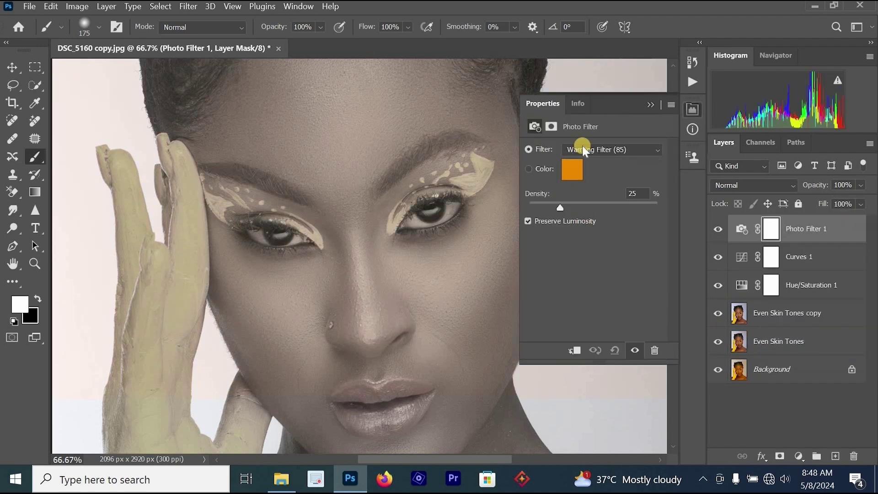
click(603, 155)
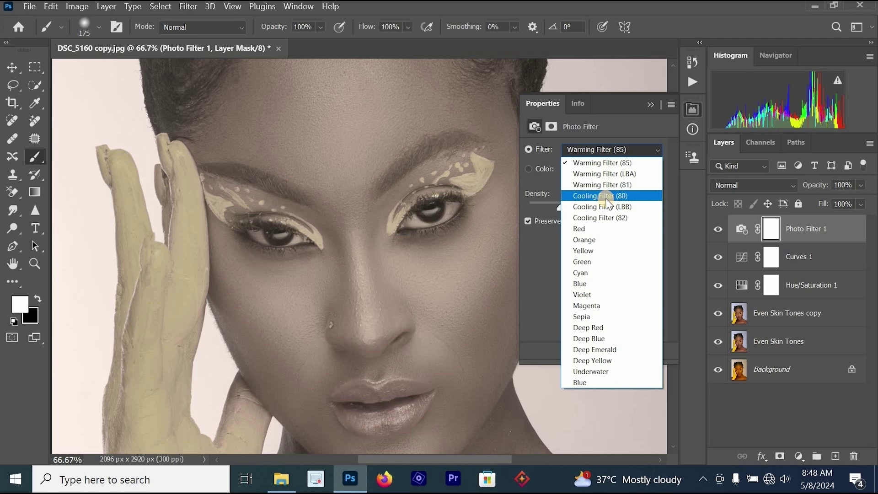
click(606, 197)
drag(544, 208, 537, 210)
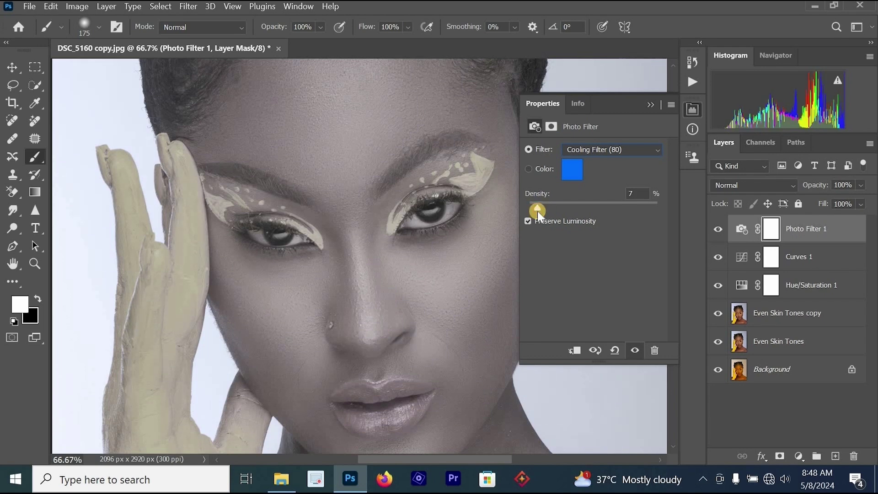
click(650, 105)
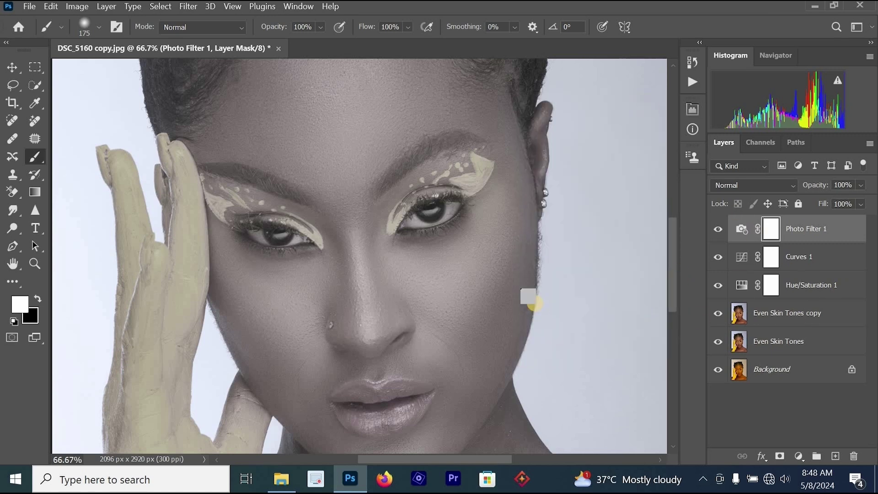
ctrl+alt+click(537, 304)
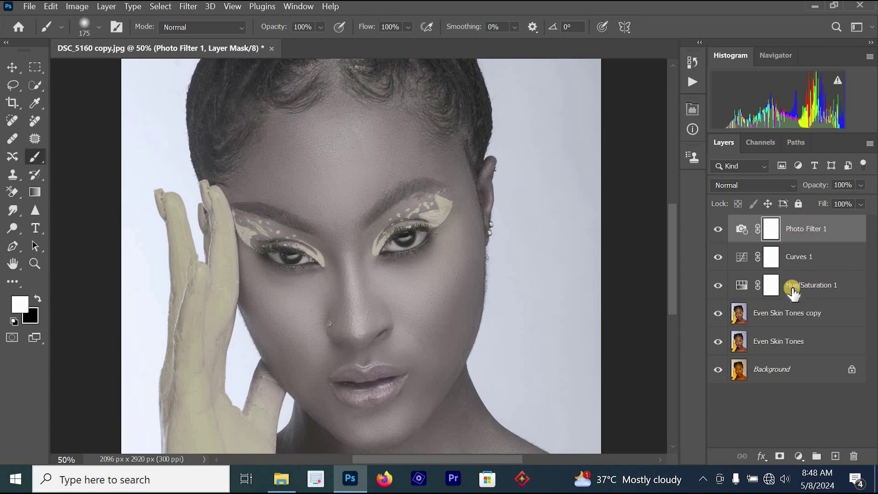
click(808, 239)
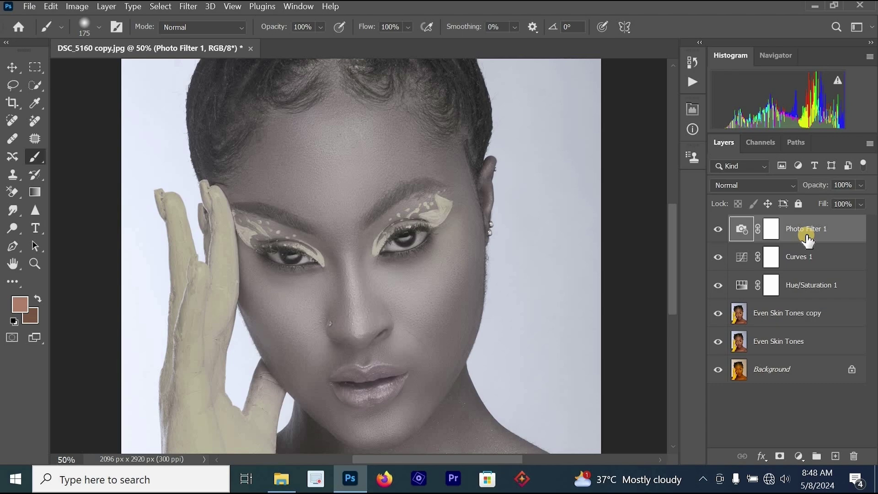
Group the Photo Filter, Curves and Hue/Saturation layers into Group 1 with a black mask.
shift+click(812, 288)
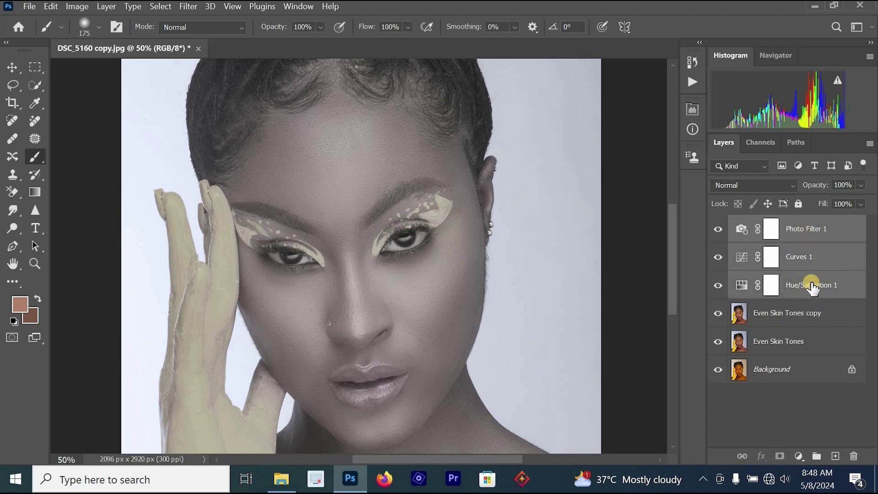
right_click(813, 289)
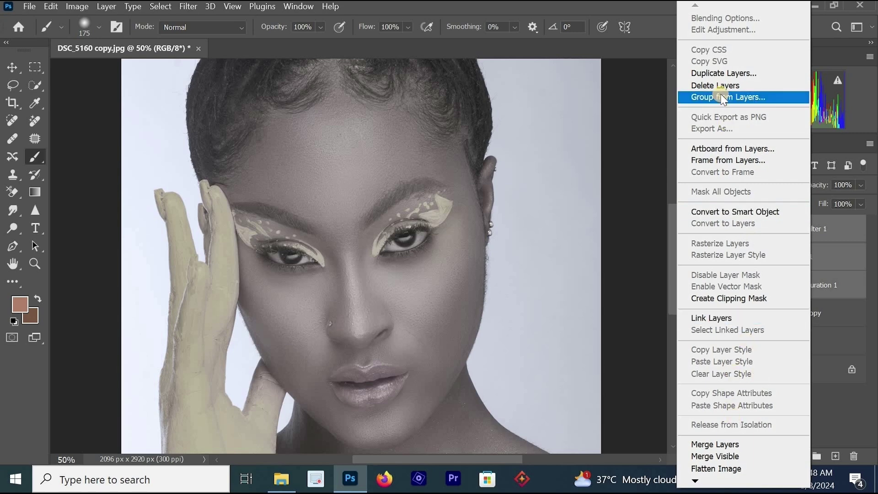
click(836, 285)
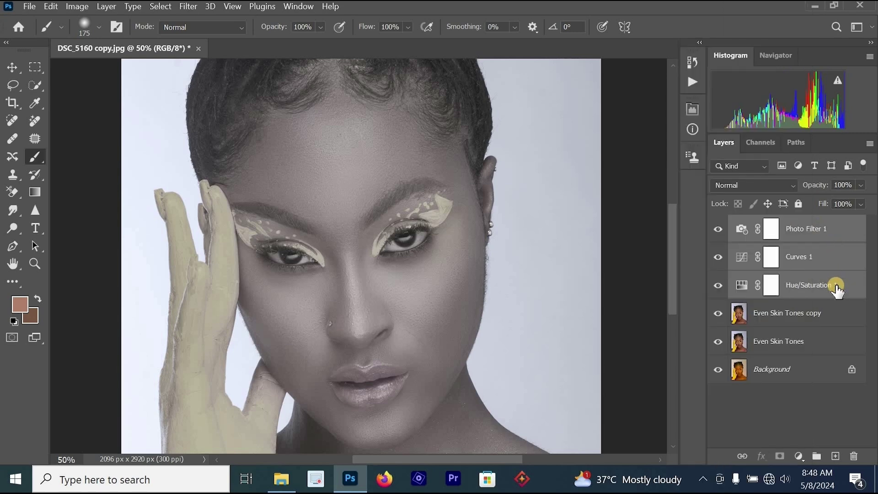
key(ctrl+g)
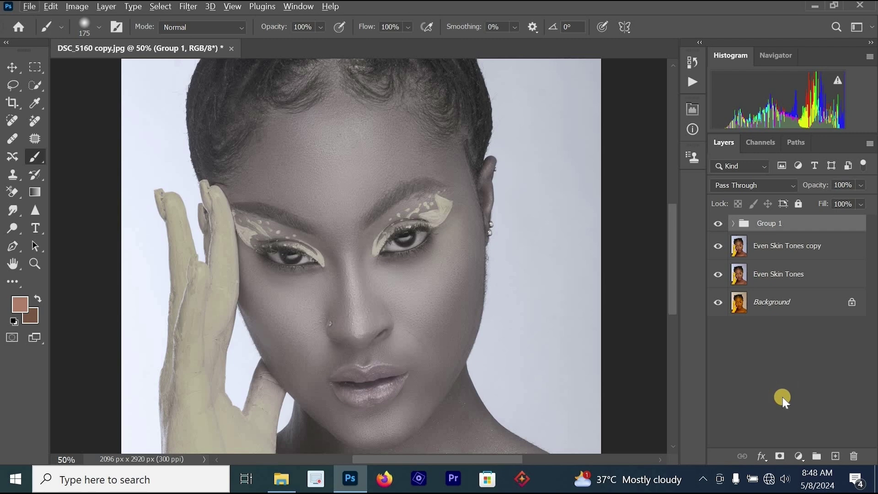
alt+click(779, 457)
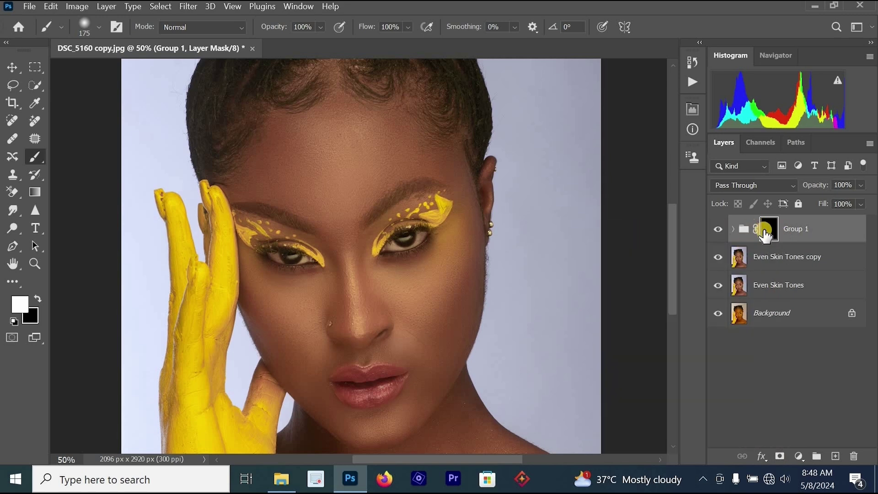
Paint white on Group 1's mask over the white of the first eye with a smaller brush.
scroll(414, 249, up, 1)
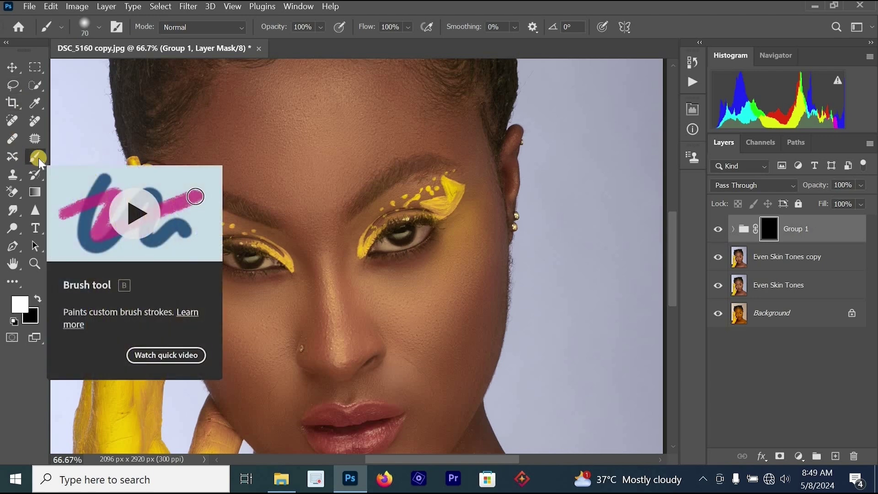
click(18, 308)
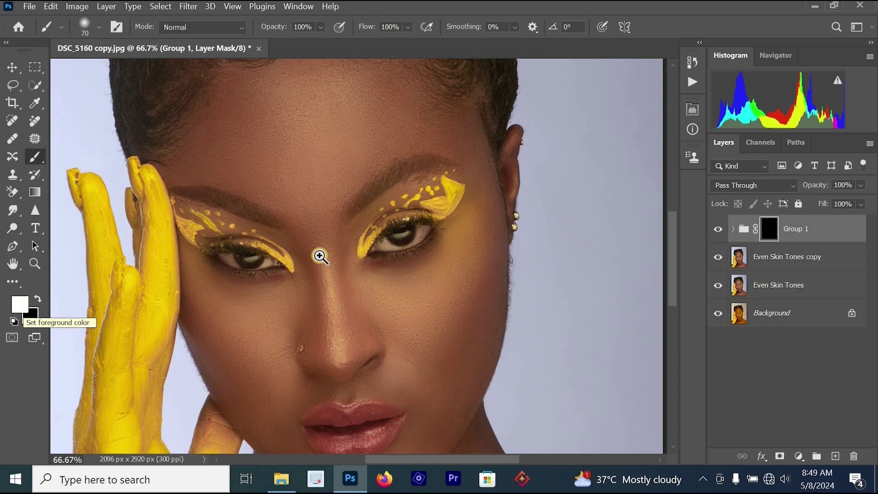
scroll(413, 238, up, 1)
click(413, 237)
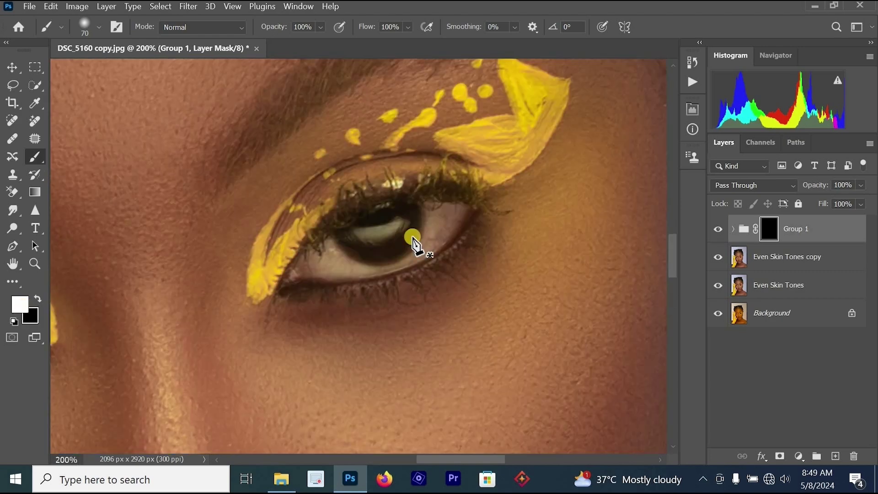
key(p)
key(b)
key(bracketleft)
mouse_move(449, 205)
mouse_down()
mouse_move(416, 261)
mouse_move(456, 214)
mouse_move(443, 238)
mouse_move(458, 205)
mouse_move(428, 204)
mouse_move(433, 218)
mouse_move(411, 259)
mouse_move(358, 268)
mouse_move(330, 263)
mouse_move(324, 247)
mouse_move(347, 262)
mouse_move(325, 253)
mouse_move(306, 263)
mouse_move(319, 257)
mouse_move(308, 262)
mouse_move(316, 274)
mouse_move(372, 273)
mouse_move(334, 269)
mouse_move(328, 238)
mouse_move(351, 263)
mouse_move(392, 267)
mouse_up()
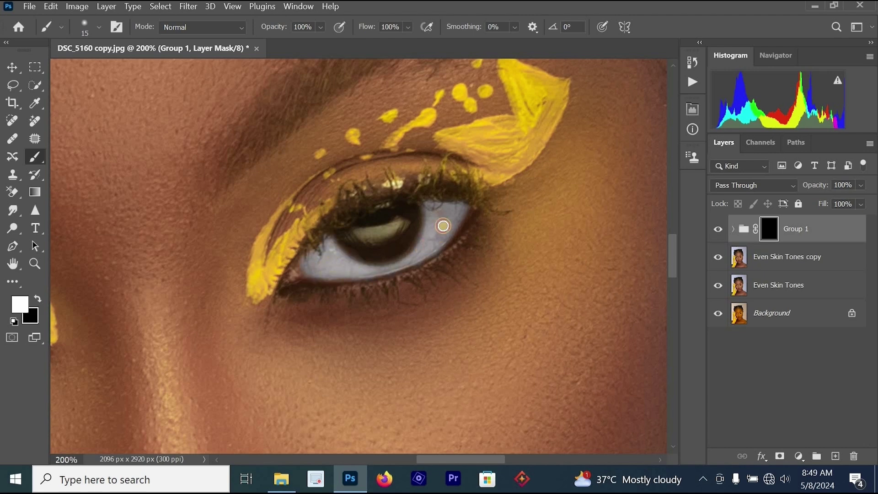
Paint white over the other eye's white, then zoom back out to the face.
ctrl+alt+click(453, 216)
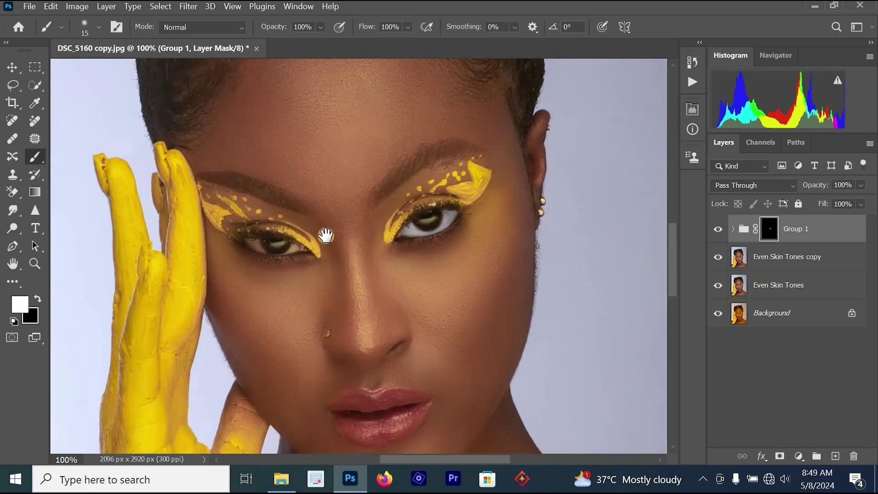
ctrl+alt+click(324, 235)
ctrl+click(323, 235)
ctrl+click(211, 249)
mouse_move(243, 269)
mouse_down()
mouse_move(221, 298)
mouse_move(245, 266)
mouse_move(281, 290)
mouse_move(241, 265)
mouse_move(223, 287)
mouse_up()
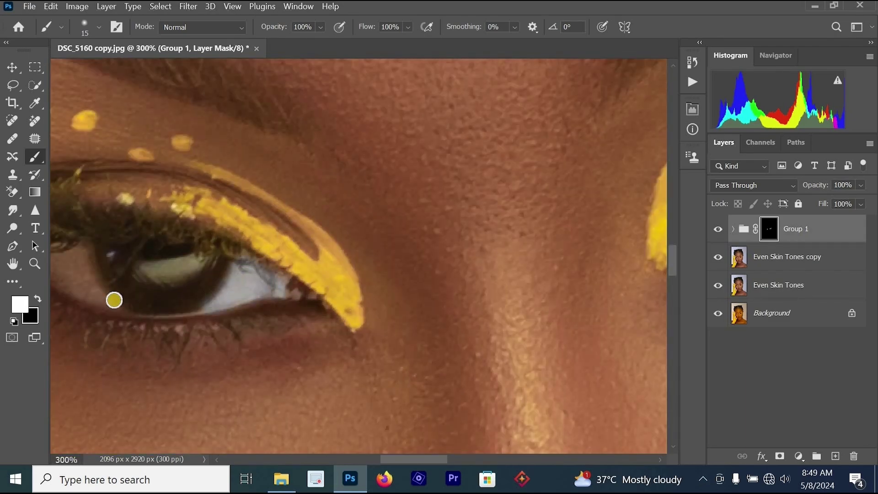
key(bracketleft)
key(bracketleft)
drag(53, 260, 194, 251)
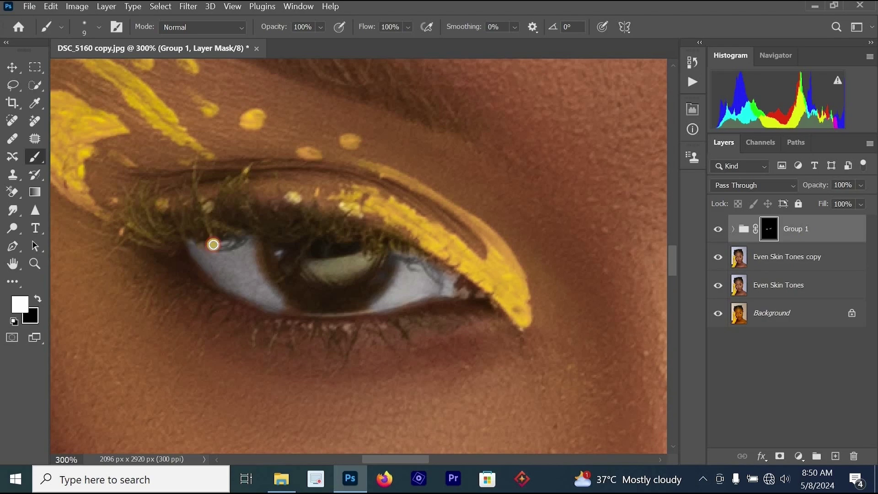
ctrl+alt+click(317, 305)
ctrl+alt+click(317, 305)
ctrl+alt+click(317, 305)
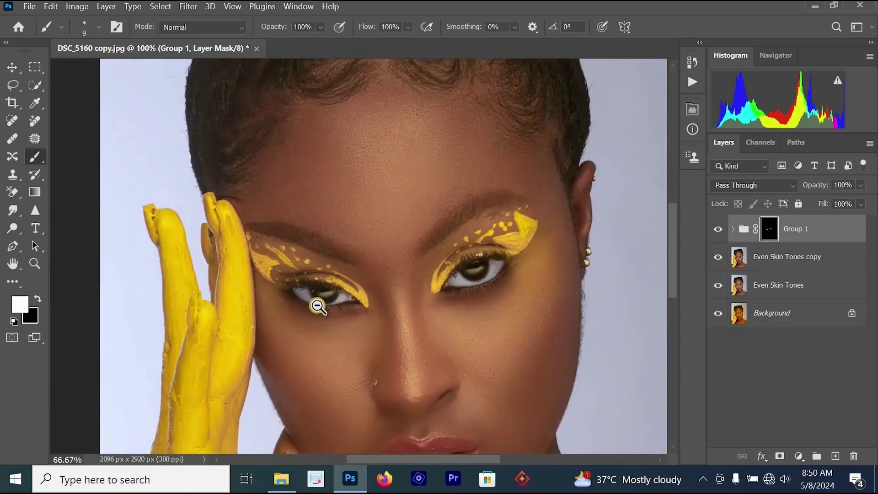
ctrl+alt+click(317, 303)
ctrl+alt+click(318, 304)
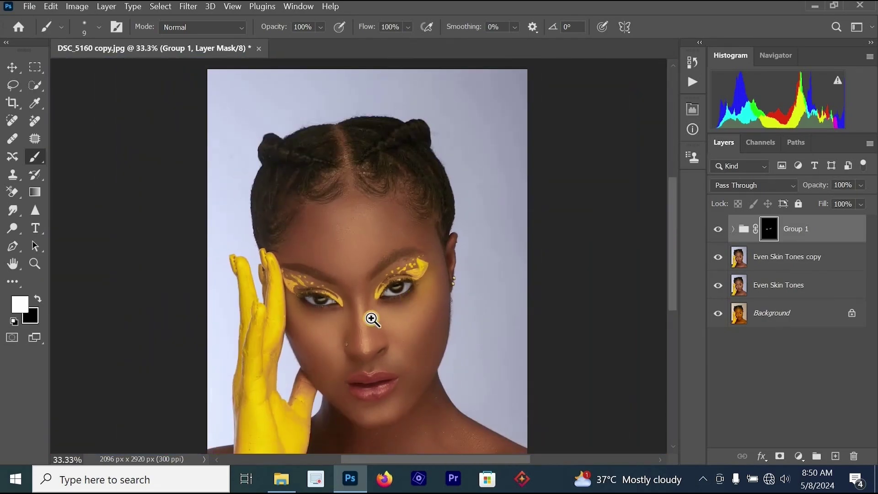
ctrl+click(372, 319)
Compare with Group 1 hidden, set its opacity to 60%, and add both Even Skin Tones layers to the selection.
drag(471, 333, 487, 294)
click(807, 220)
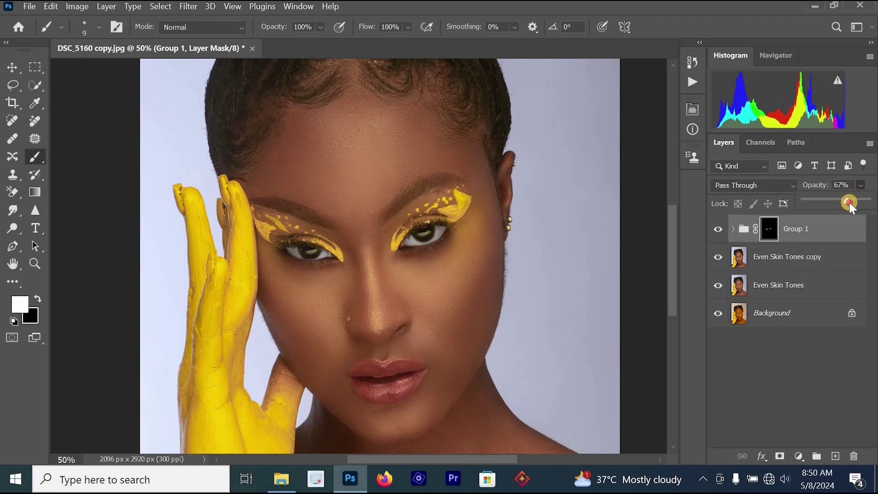
click(718, 228)
click(718, 228)
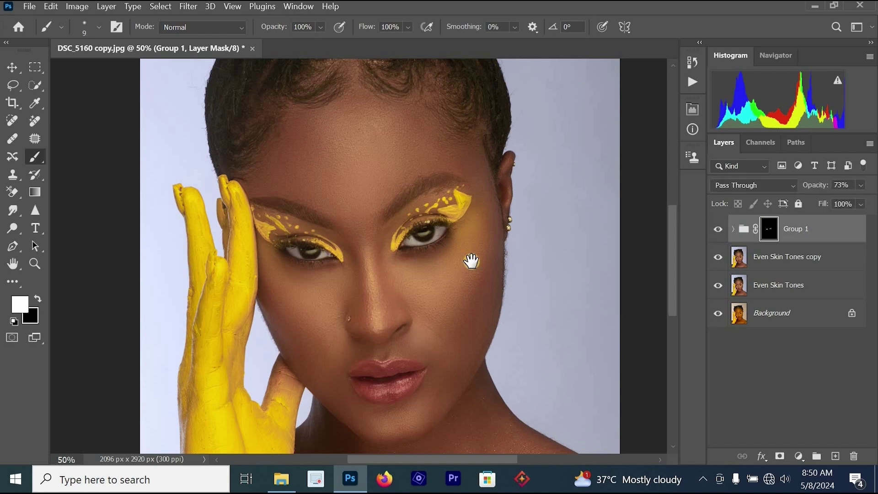
alt+click(472, 263)
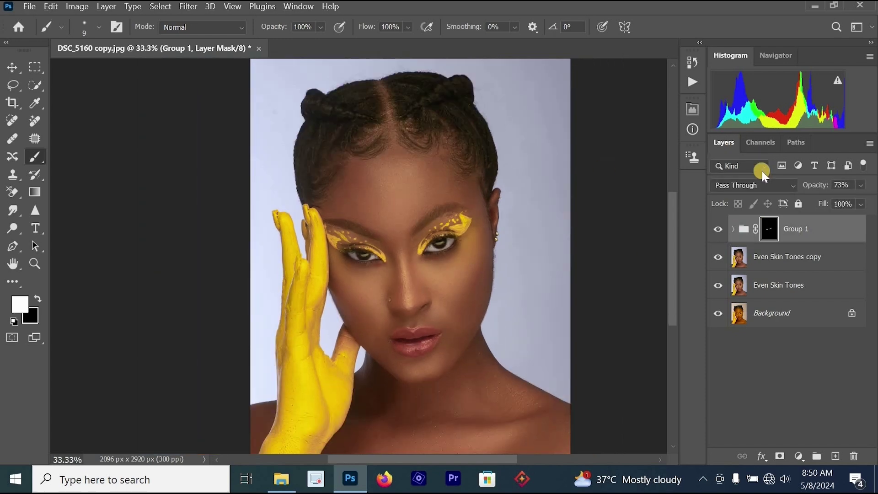
click(861, 184)
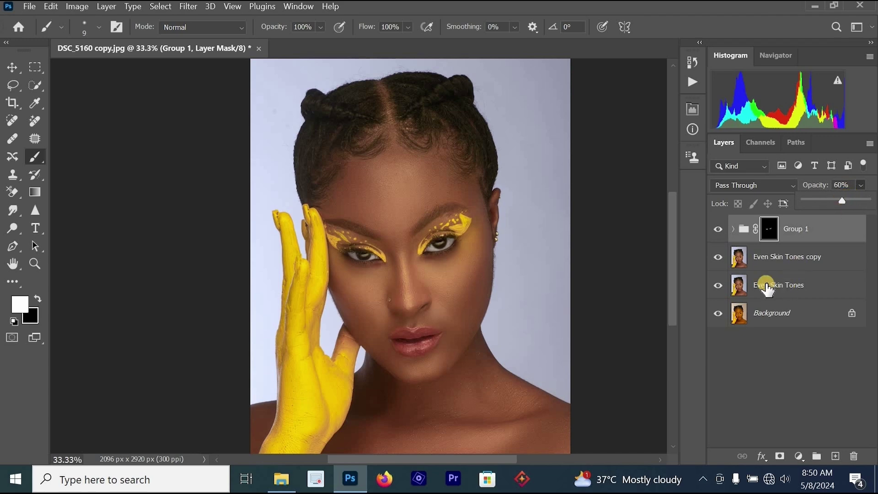
click(776, 290)
shift+click(776, 292)
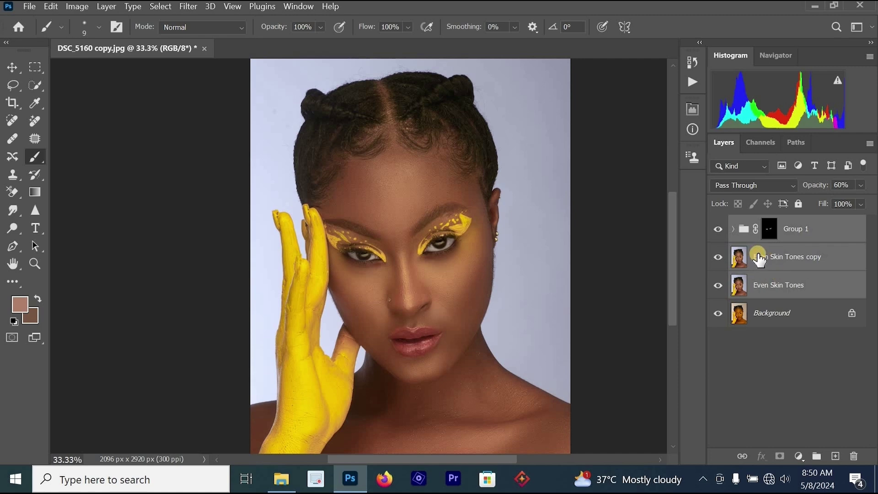
Merge Group 1 and both Even Skin Tones layers with Ctrl+E, toggling visibility to compare.
key(ctrl+e)
click(718, 229)
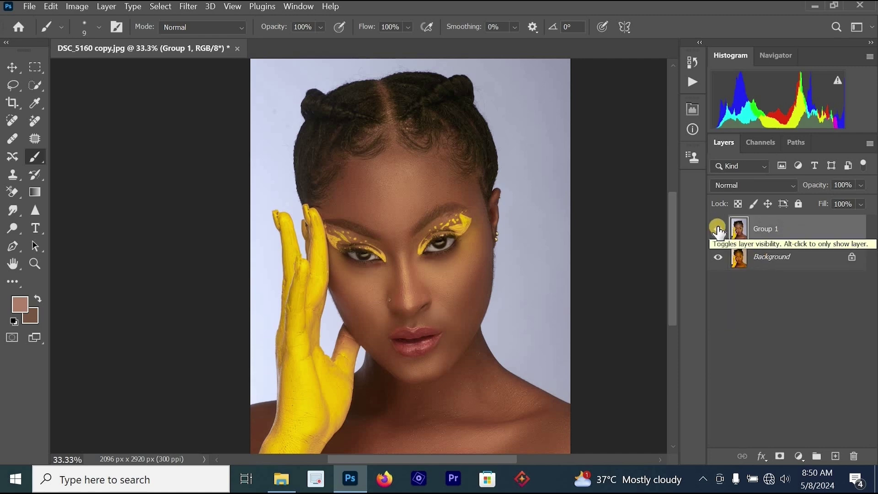
click(718, 229)
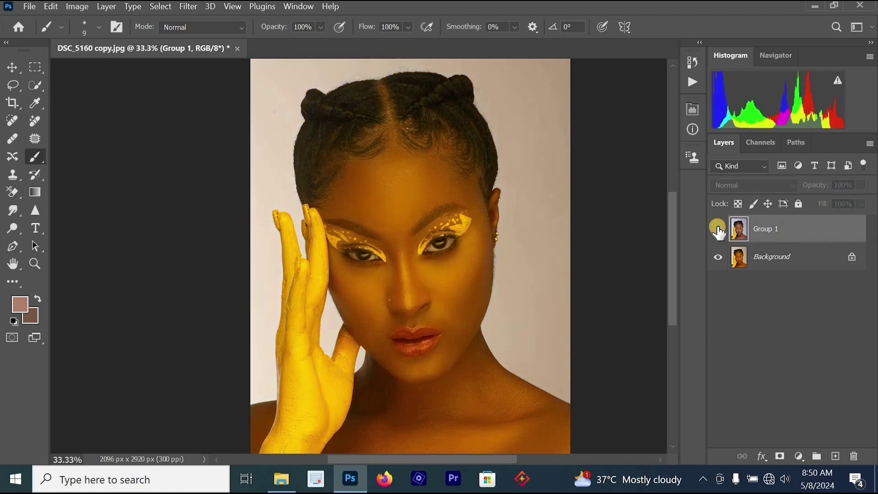
click(717, 229)
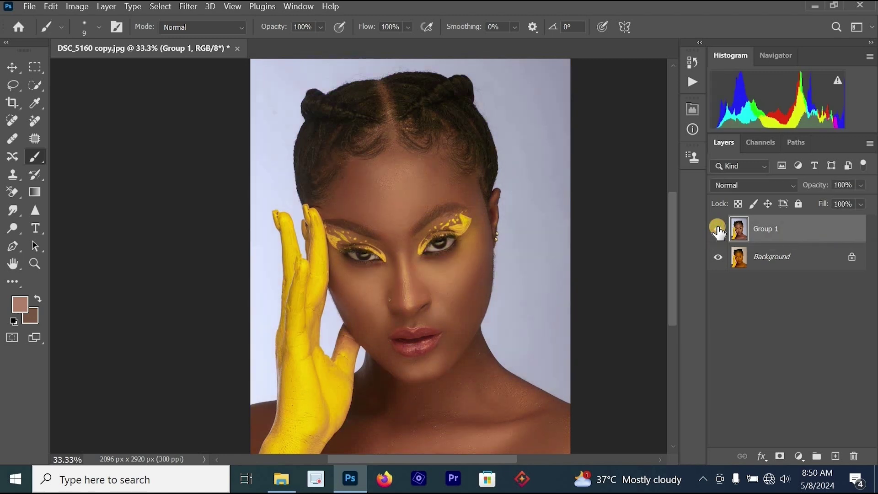
click(717, 229)
scroll(427, 276, up, 1)
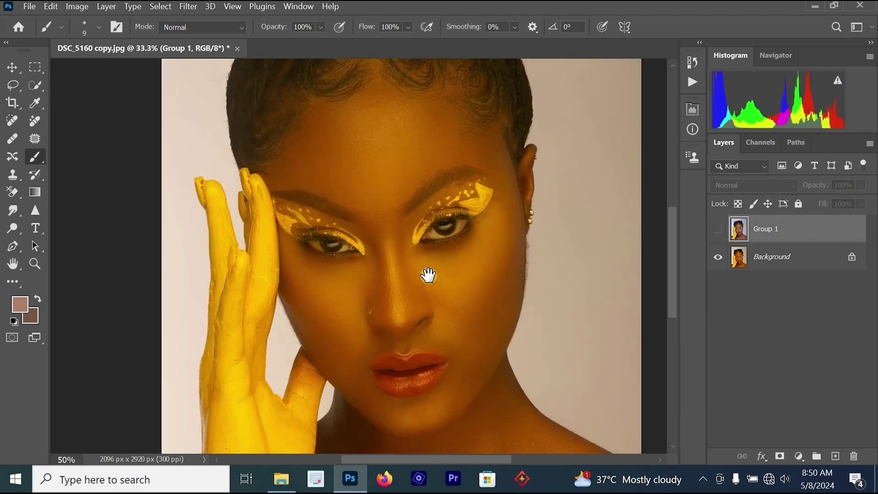